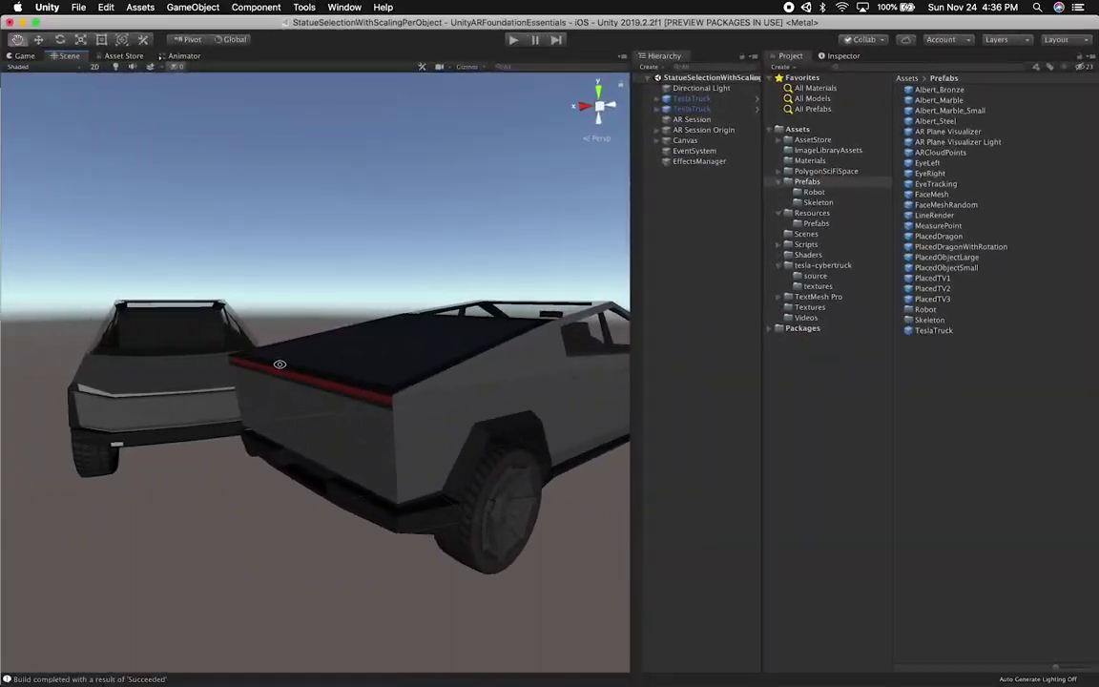
Orbit and zoom the Scene view onto one Cybertruck, then bring up the Sketchfab page in Chrome
{"action": "left_click_drag", "start_coordinate": [315, 356], "coordinate": [376, 357], "text": "alt"}
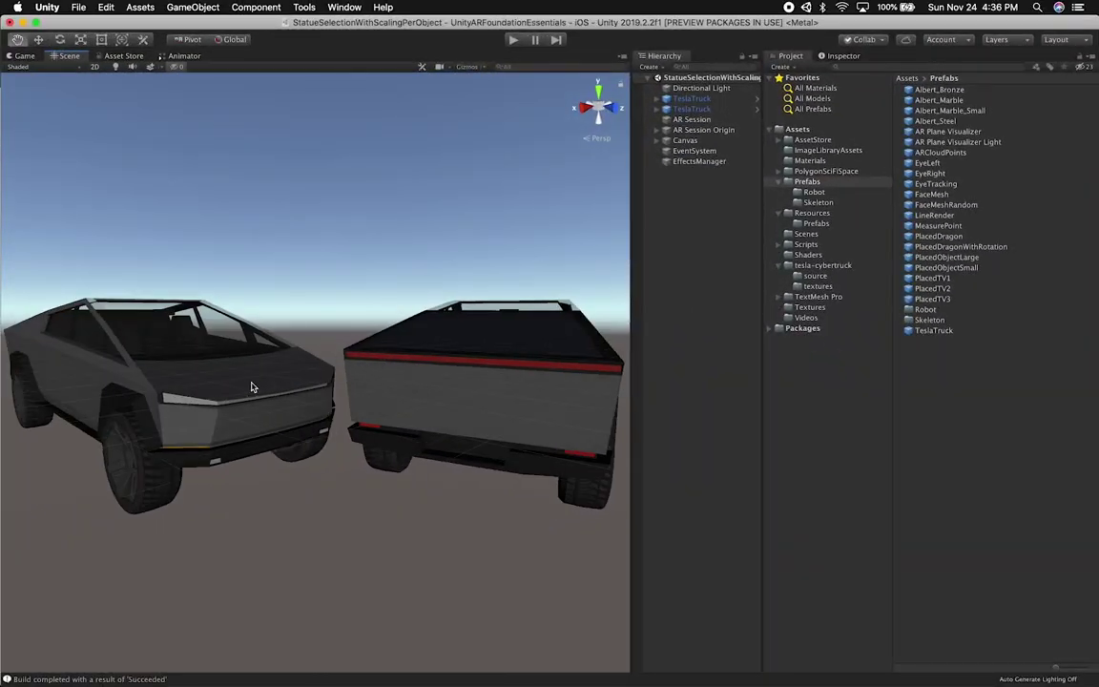
{"action": "right_click_drag", "start_coordinate": [310, 373], "coordinate": [296, 341]}
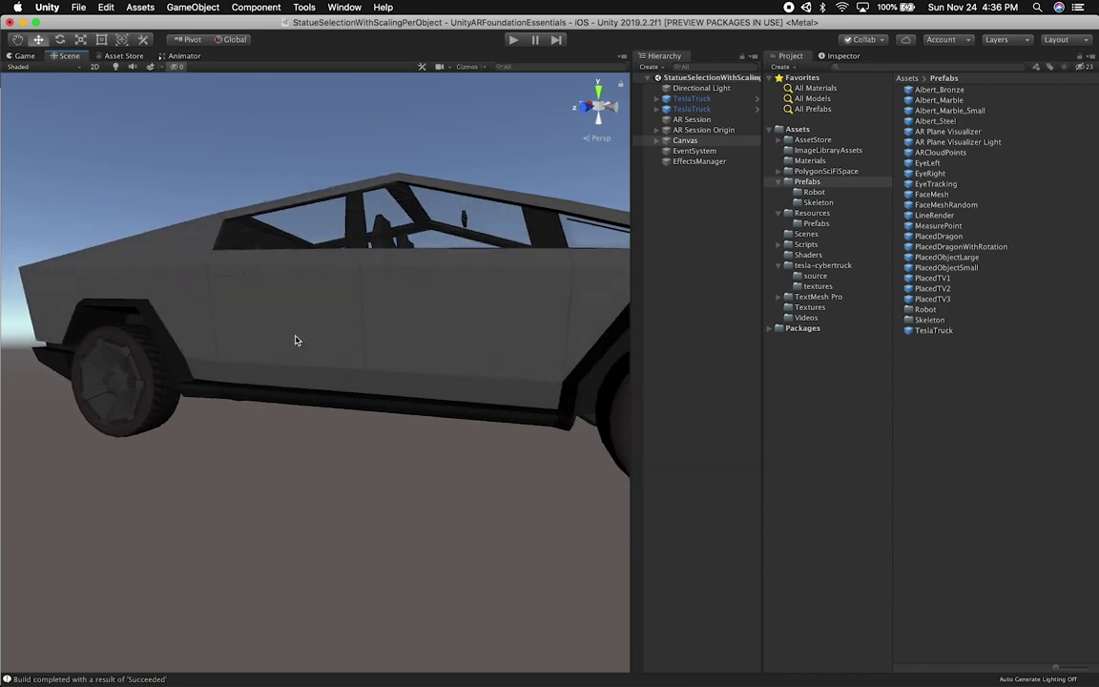
{"action": "key", "text": "super+Tab"}
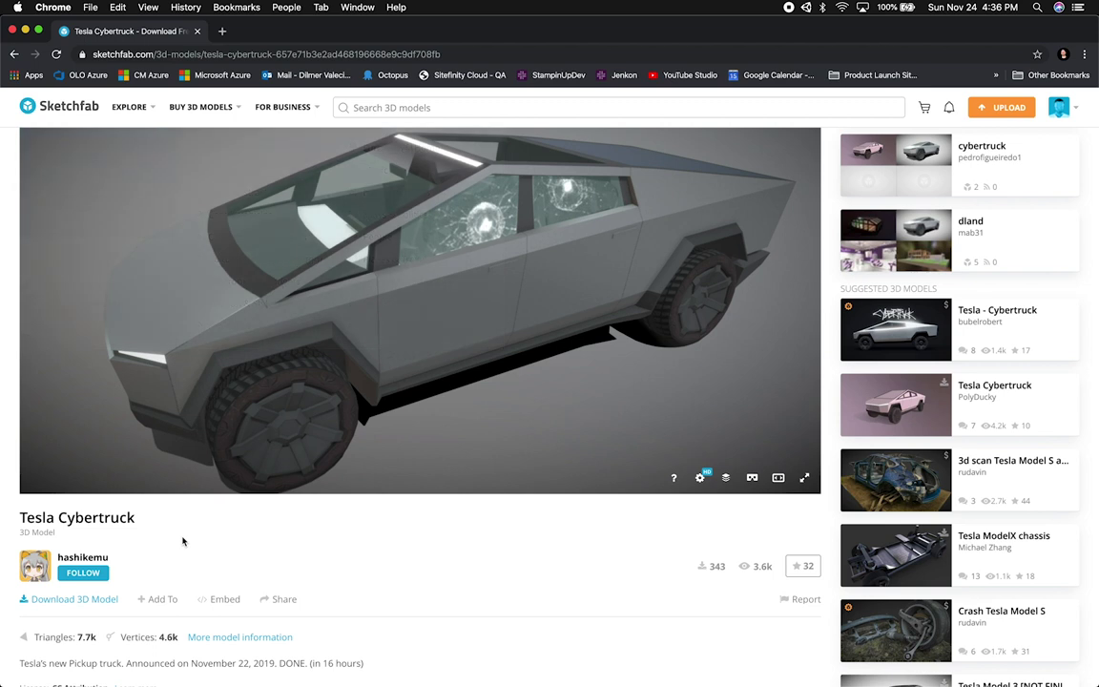
Scroll the Sketchfab Cybertruck page and spin the model to a side view, then return to Unity showing both trucks
{"action": "scroll", "coordinate": [112, 519], "scroll_direction": "down", "scroll_amount": 1}
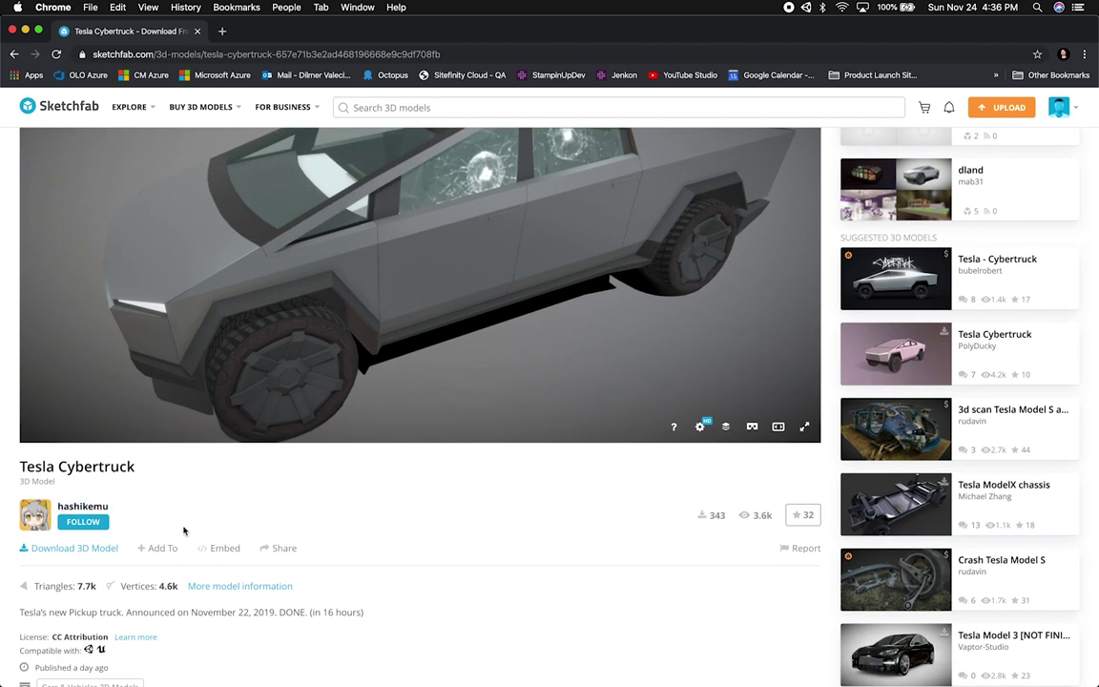
{"action": "left_click_drag", "start_coordinate": [117, 511], "coordinate": [72, 505]}
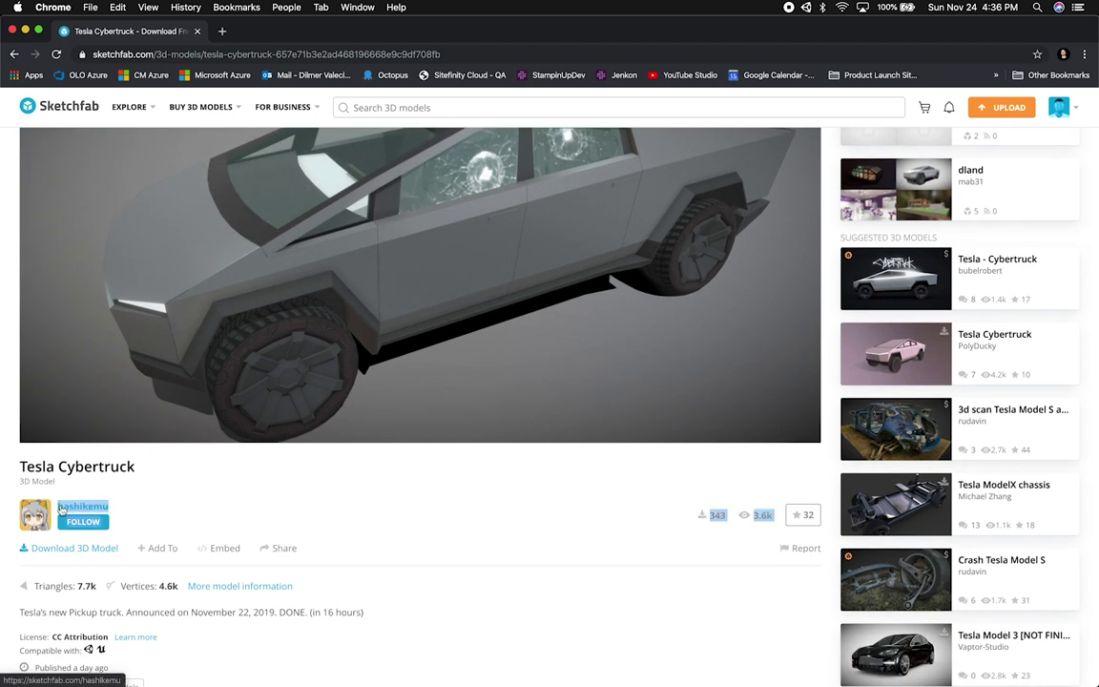
{"action": "scroll", "coordinate": [228, 513], "scroll_direction": "down", "scroll_amount": 2}
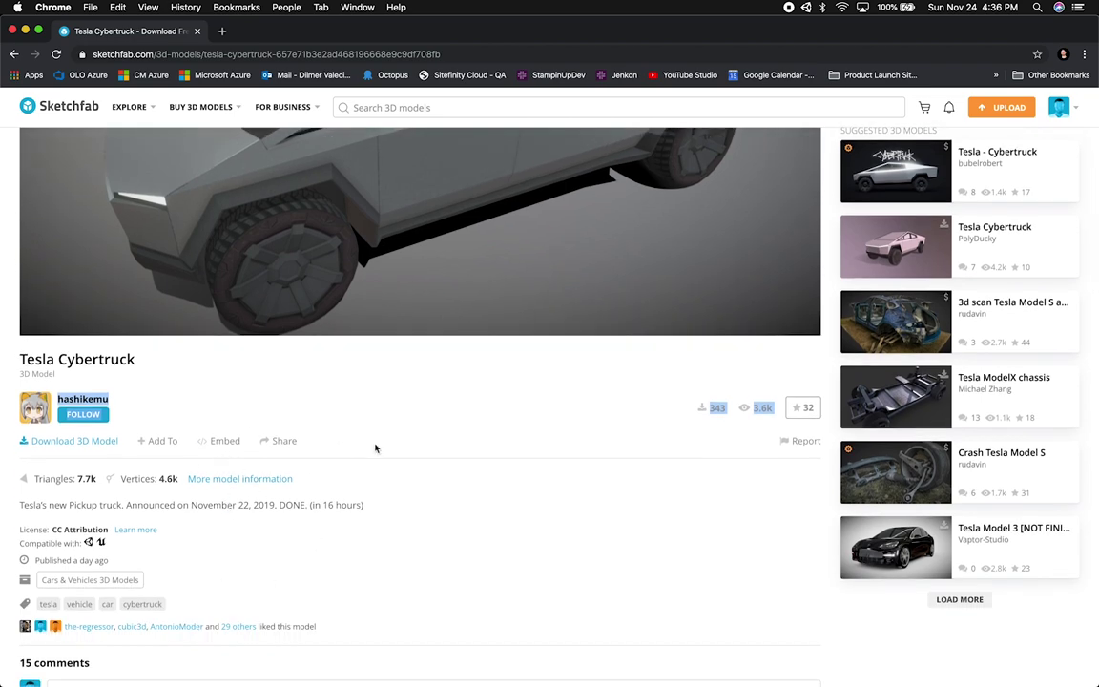
{"action": "scroll", "coordinate": [375, 447], "scroll_direction": "up", "scroll_amount": 4}
{"action": "left_click_drag", "start_coordinate": [375, 446], "coordinate": [524, 422]}
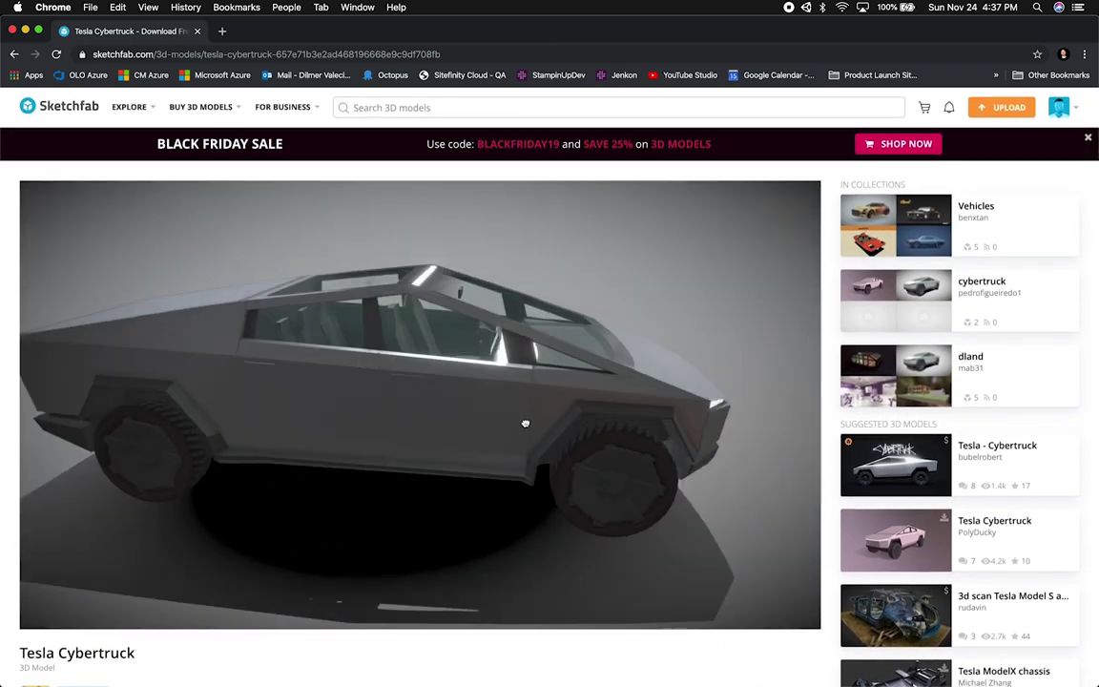
{"action": "key", "text": "super+Tab"}
{"action": "right_click_drag", "start_coordinate": [535, 322], "coordinate": [472, 337]}
Play the Demo.MP4 clip of the AR Cybertruck on a street, pause it, and close the player
{"action": "key", "text": "super+Tab"}
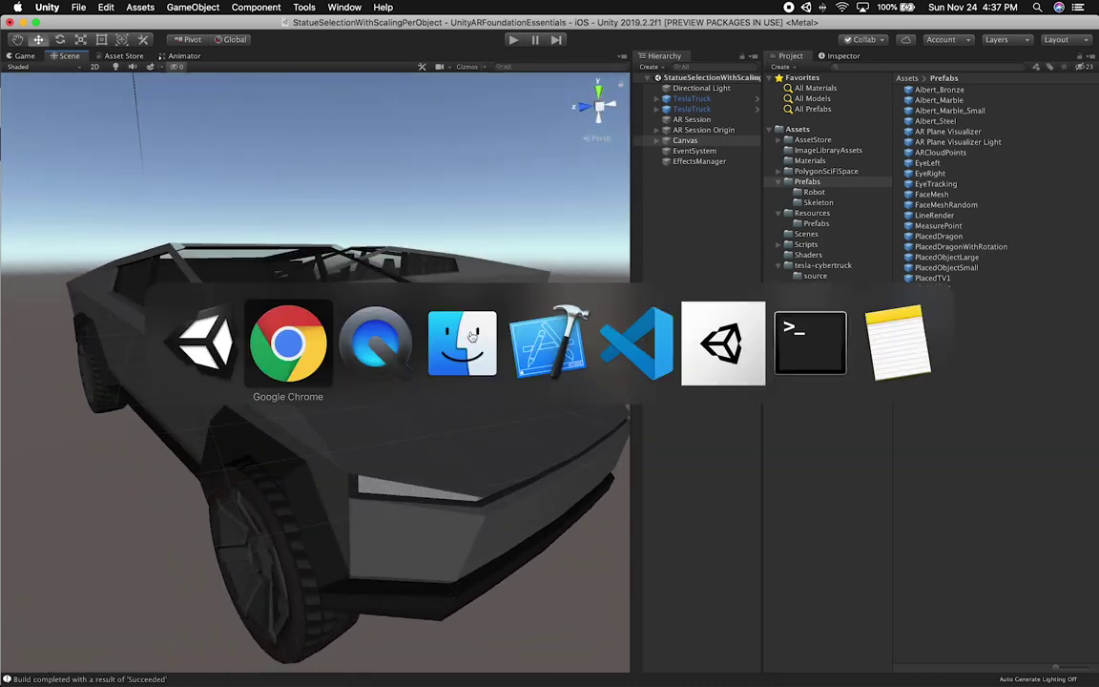
{"action": "left_click", "coordinate": [471, 337]}
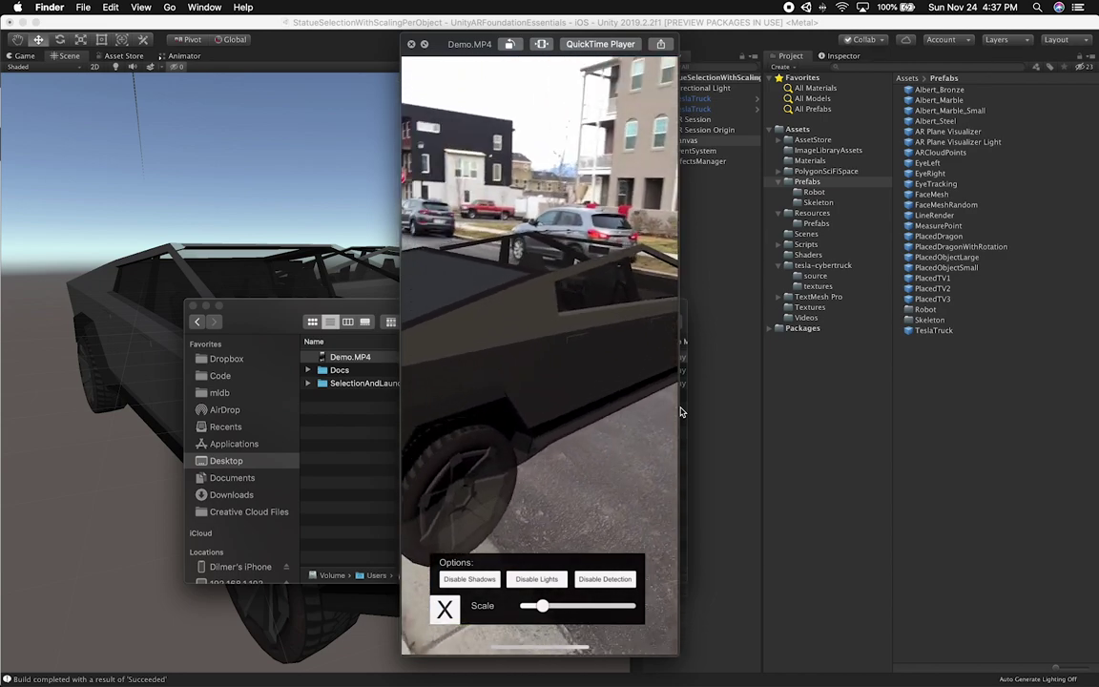
{"action": "mouse_move", "coordinate": [554, 389]}
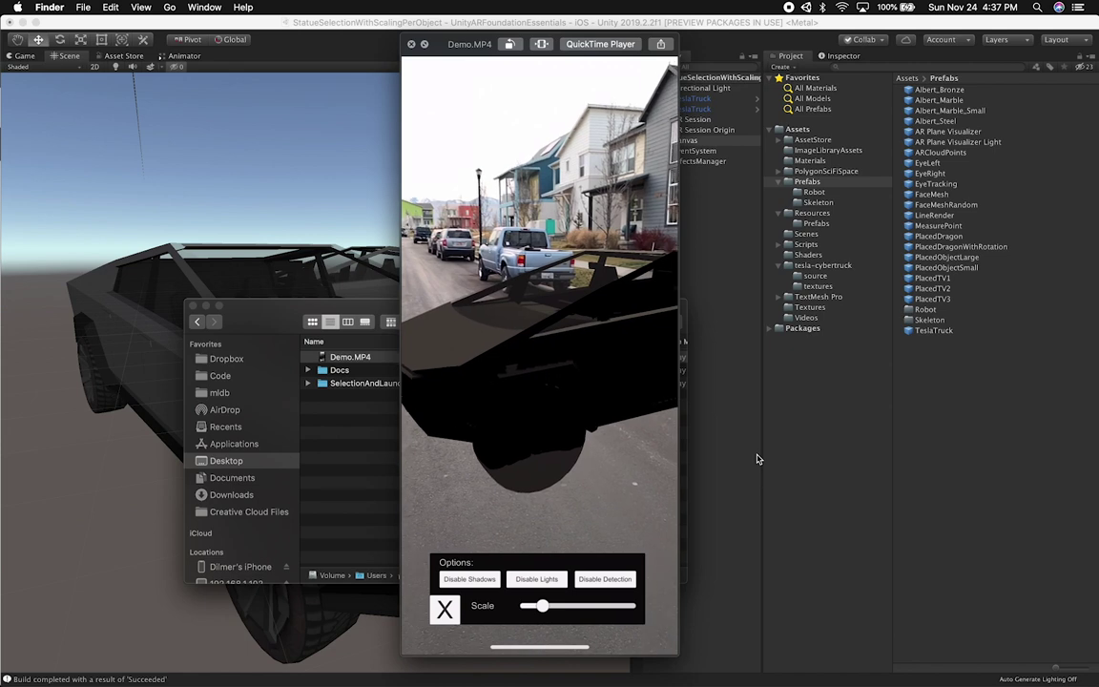
{"action": "mouse_move", "coordinate": [551, 641]}
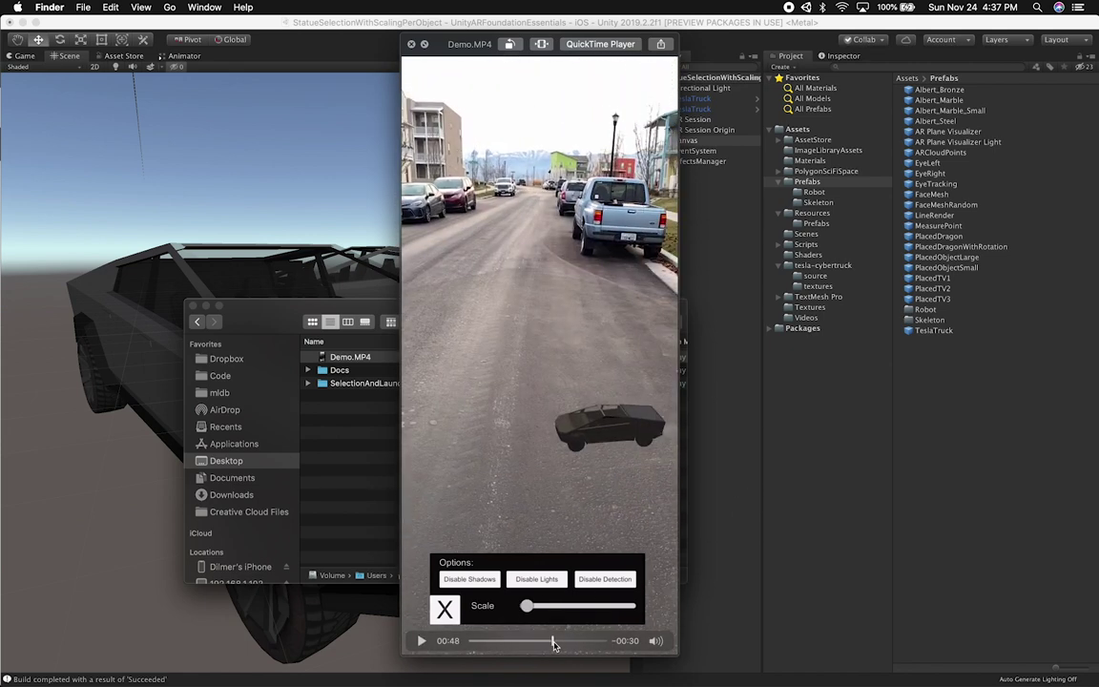
{"action": "key", "text": "space"}
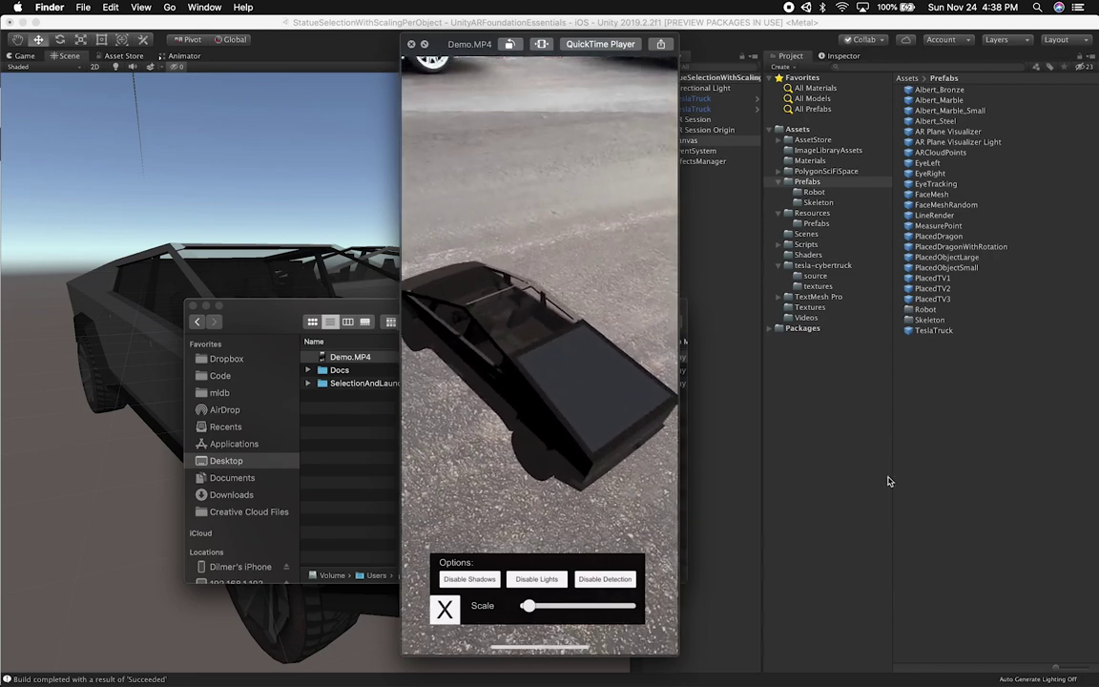
{"action": "mouse_move", "coordinate": [584, 610]}
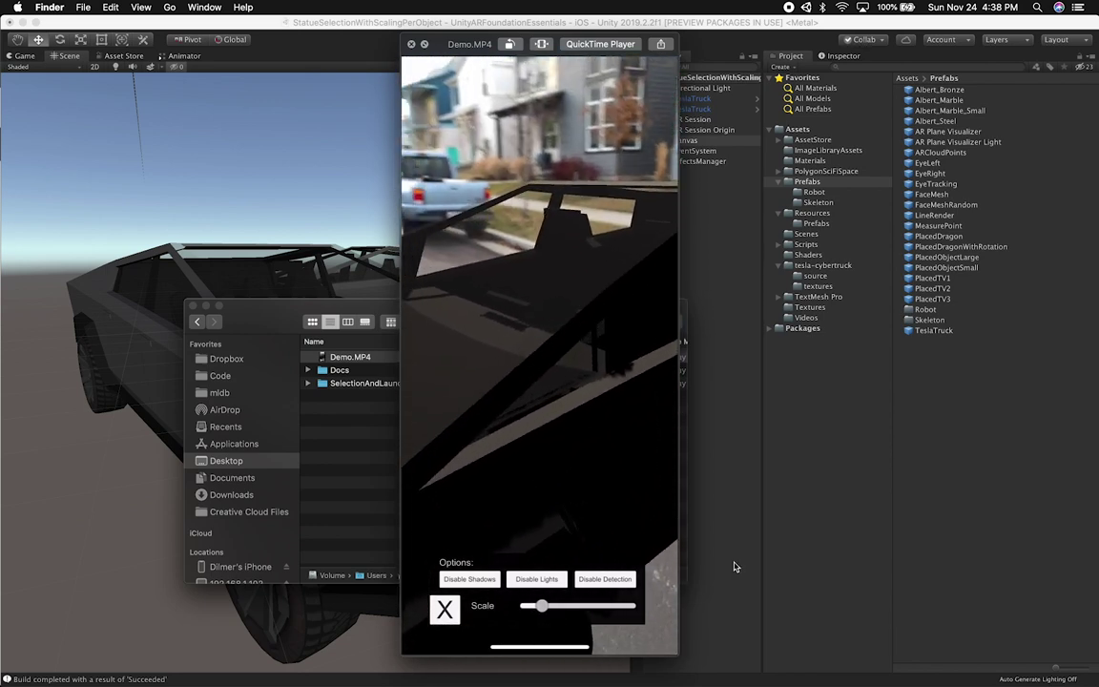
{"action": "mouse_move", "coordinate": [593, 641]}
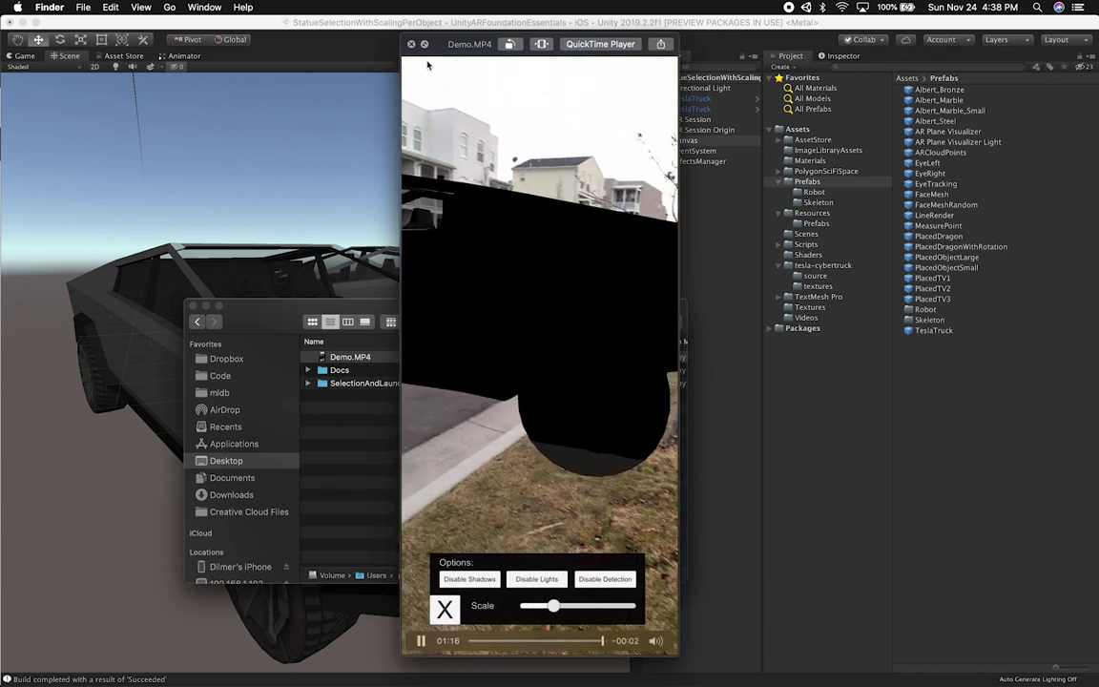
{"action": "left_click", "coordinate": [412, 45]}
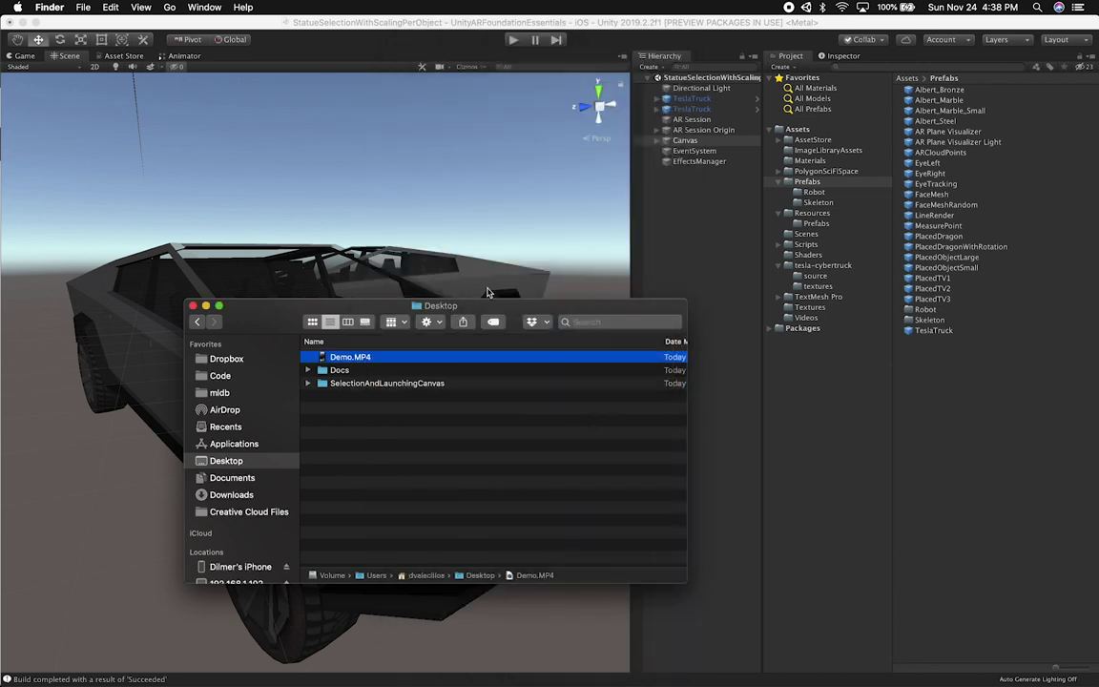
Bring Unity forward, spin the Sketchfab Cybertruck model in Chrome, then return to Unity
{"action": "left_click", "coordinate": [284, 286]}
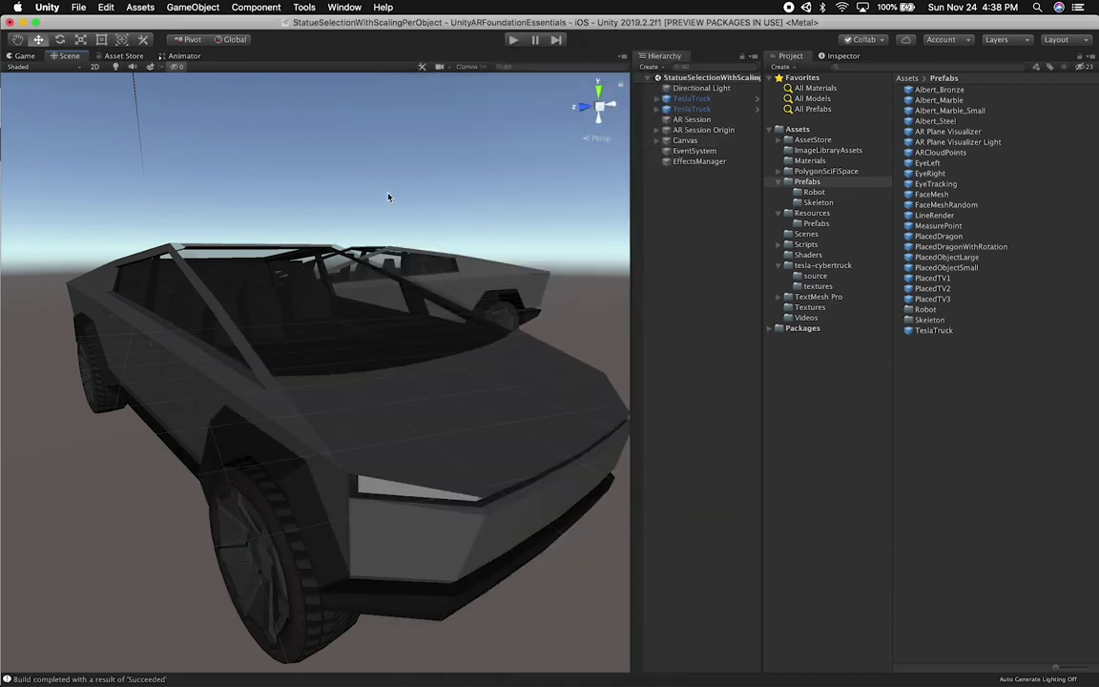
{"action": "key", "text": "super+Tab"}
{"action": "key", "text": "super+Tab"}
{"action": "left_click_drag", "start_coordinate": [404, 328], "coordinate": [447, 364]}
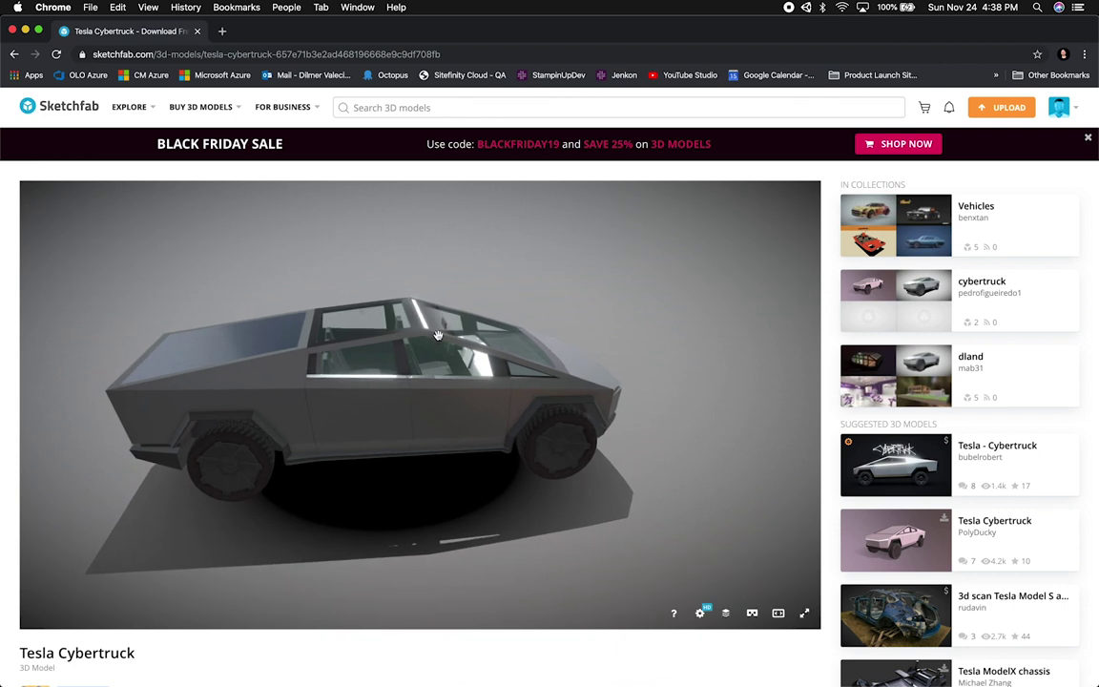
{"action": "key", "text": "super+Tab"}
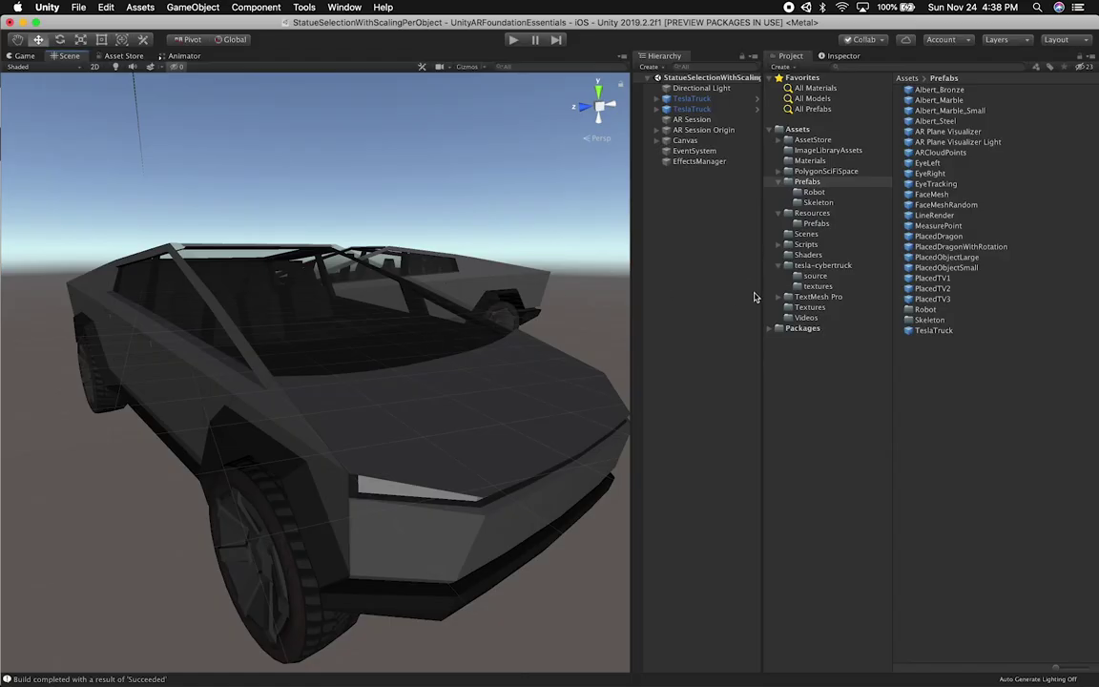
Open Downloads › tesla-cybertruck › source in Finder and drag tesla_ct_export1123.fbx toward Unity's Assets
{"action": "key", "text": "super+Tab"}
{"action": "key", "text": "super+Tab"}
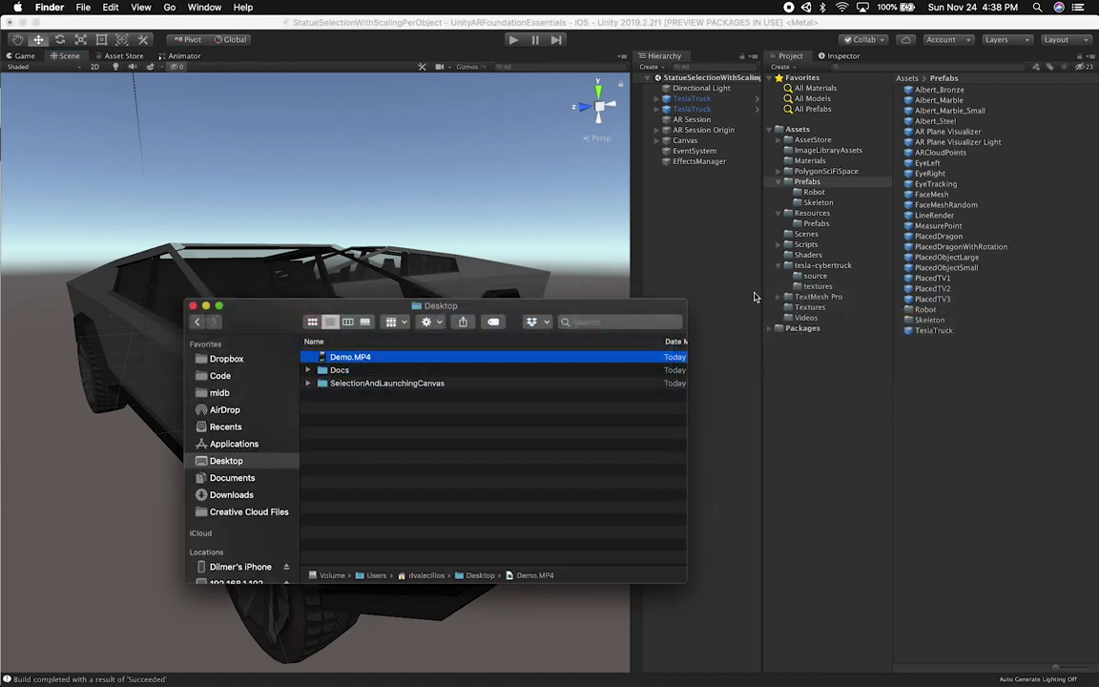
{"action": "left_click", "coordinate": [225, 494]}
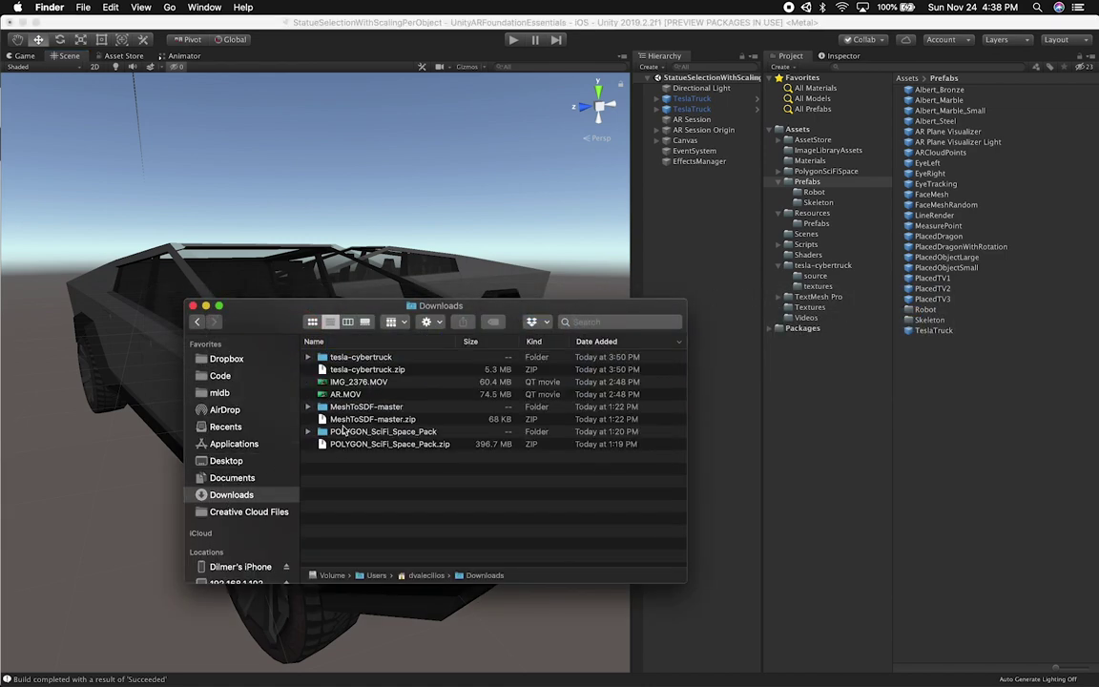
{"action": "double_click", "coordinate": [368, 358]}
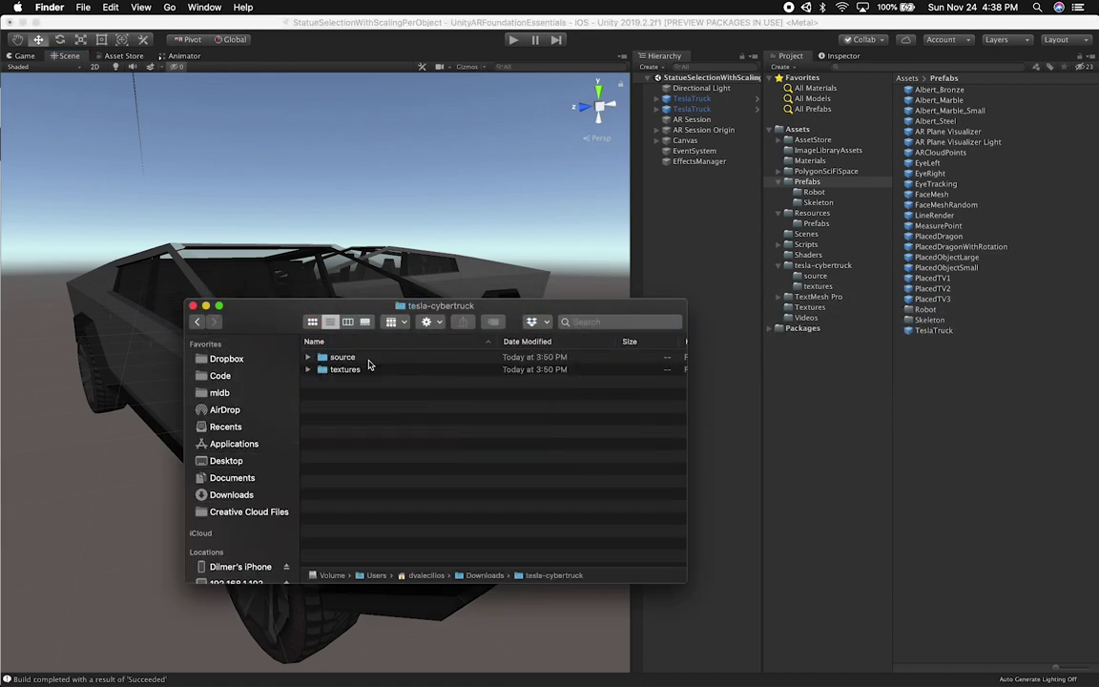
{"action": "double_click", "coordinate": [341, 357]}
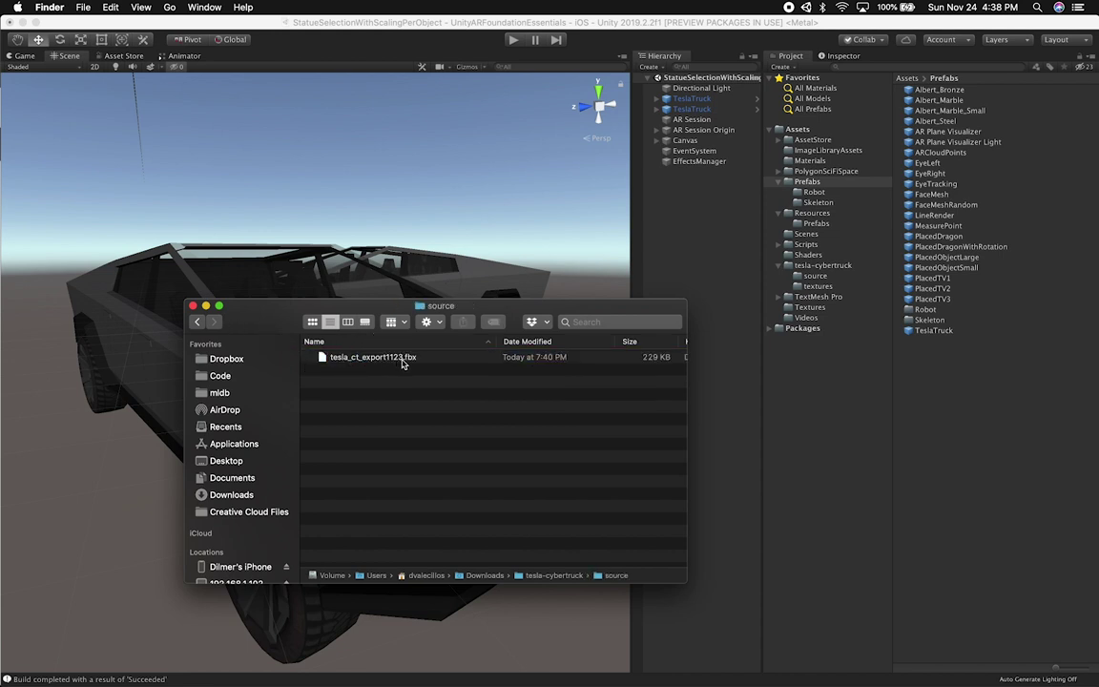
{"action": "left_click", "coordinate": [797, 129]}
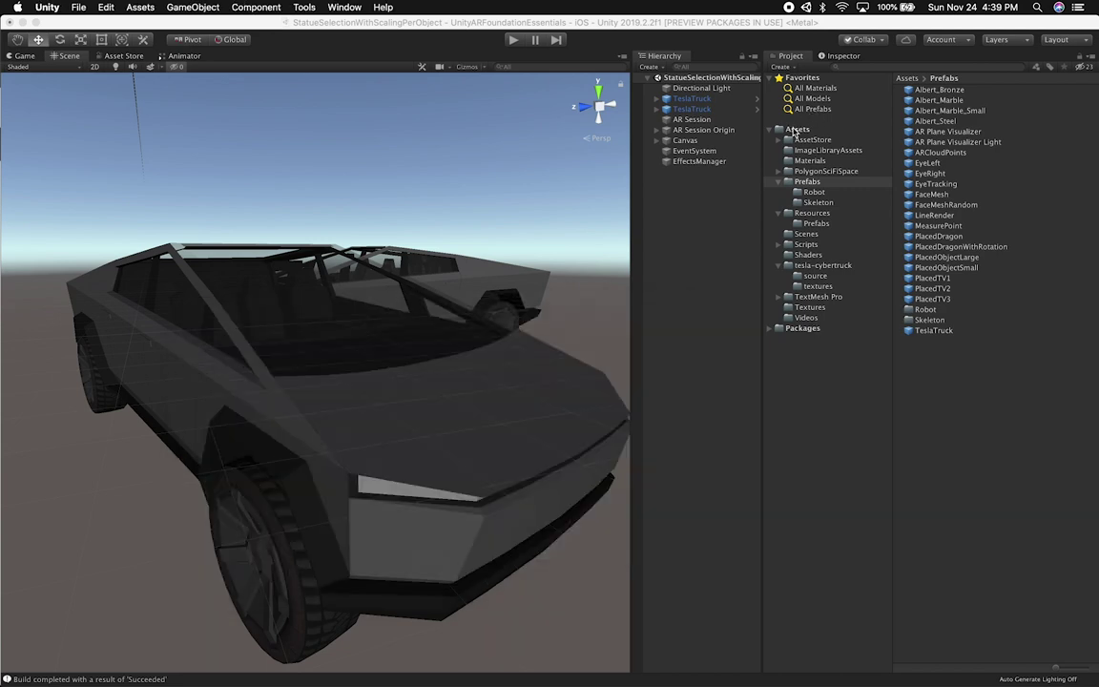
{"action": "key", "text": "super+Tab"}
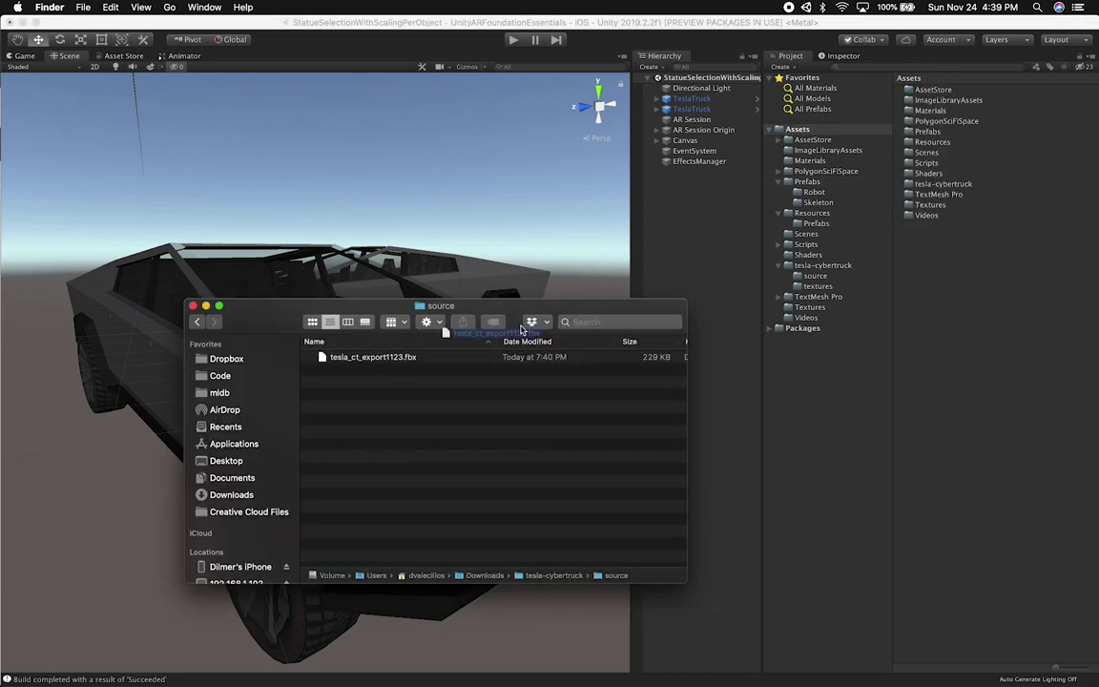
{"action": "left_click_drag", "start_coordinate": [419, 353], "coordinate": [1001, 324]}
{"action": "key", "text": "super+Tab"}
{"action": "key", "text": "super+Tab"}
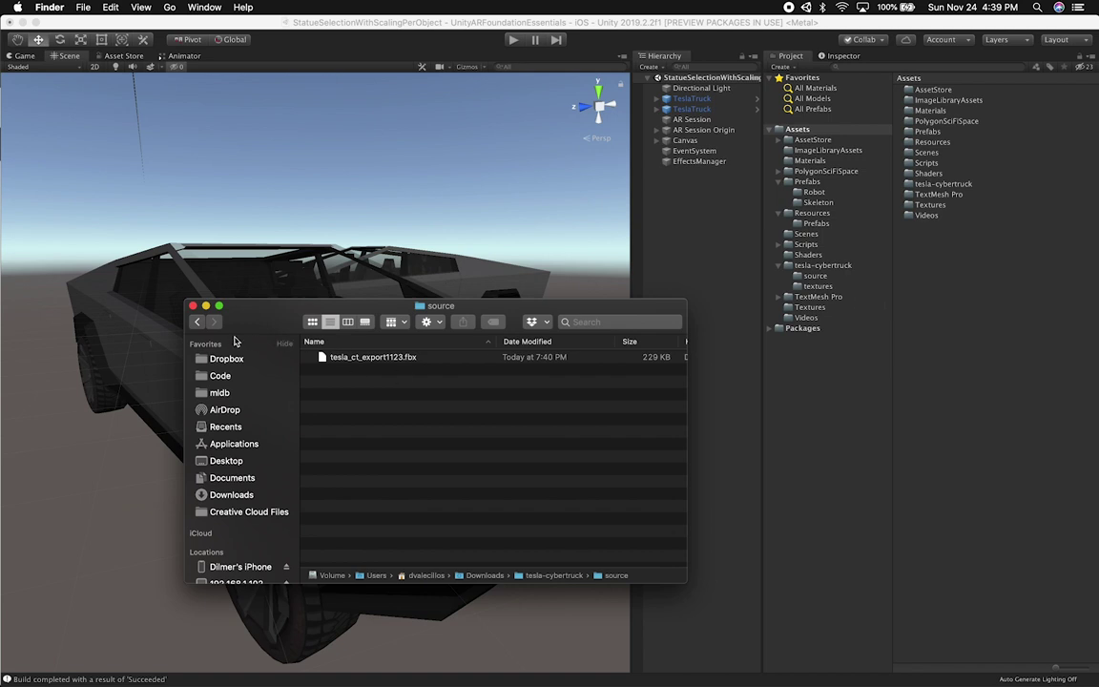
Navigate back through tesla-cybertruck into the source folder and select tesla_ct_export1123.fbx
{"action": "left_click", "coordinate": [355, 358]}
{"action": "left_click", "coordinate": [198, 323]}
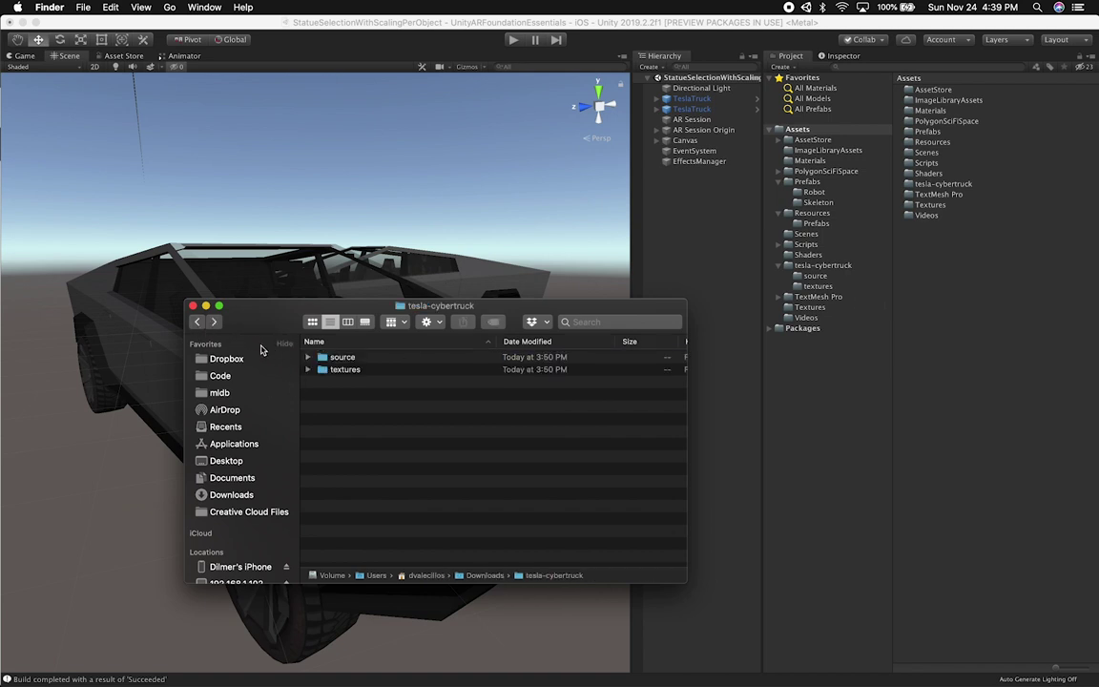
{"action": "left_click", "coordinate": [198, 322]}
{"action": "left_click", "coordinate": [380, 357]}
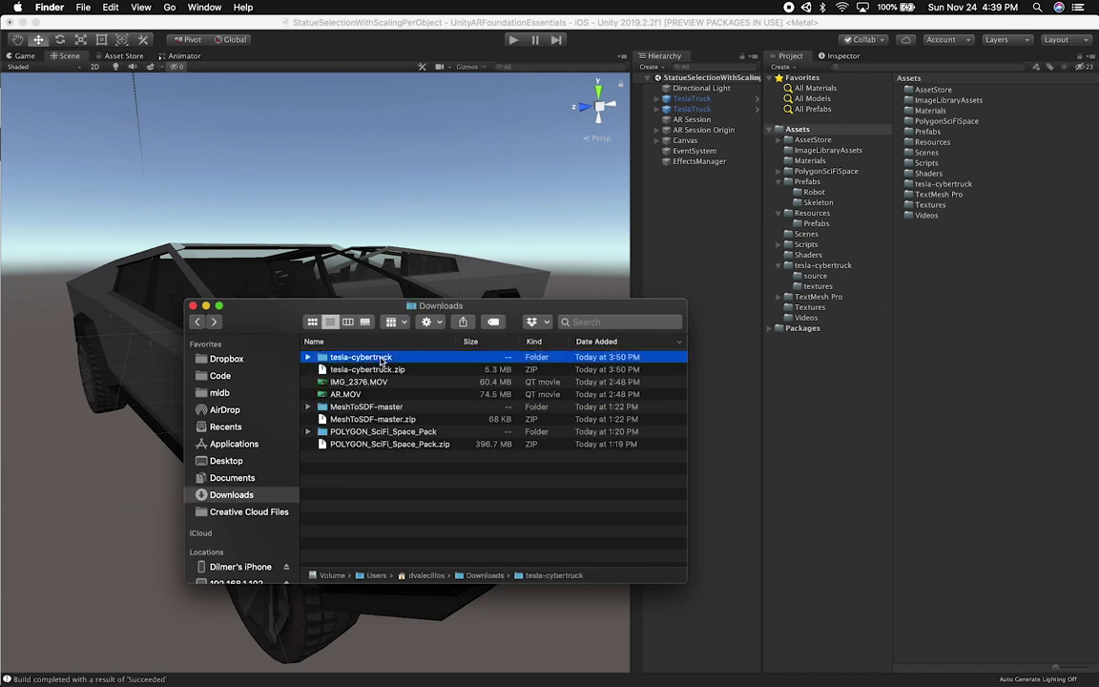
{"action": "double_click", "coordinate": [371, 359]}
{"action": "left_click", "coordinate": [358, 357]}
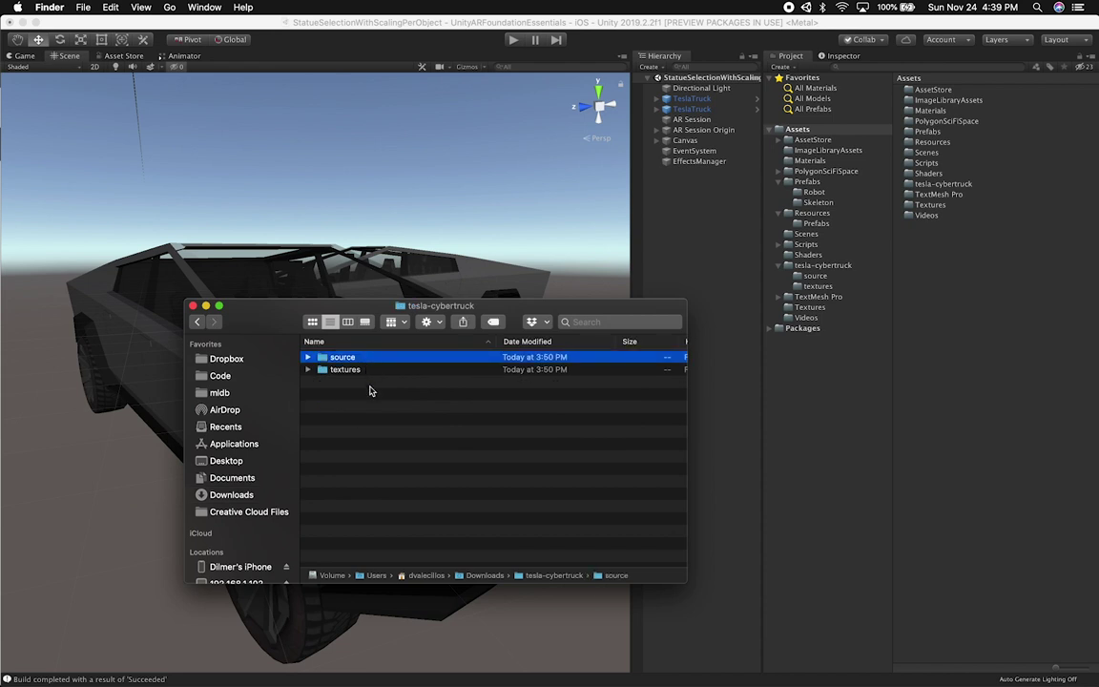
{"action": "double_click", "coordinate": [375, 360]}
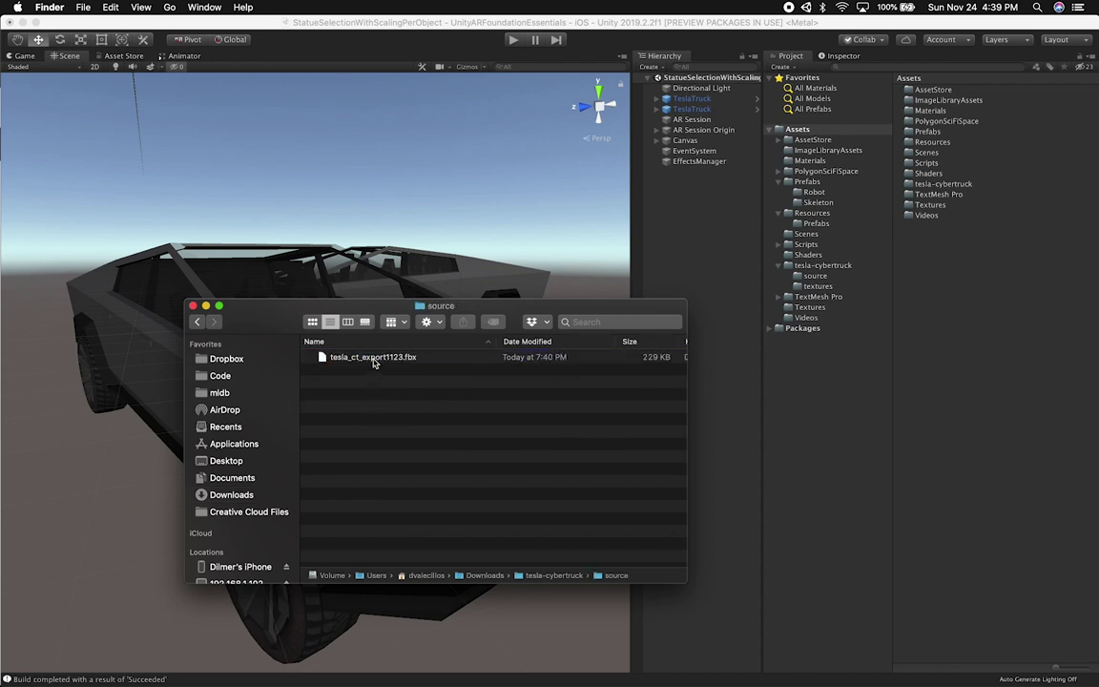
{"action": "left_click", "coordinate": [383, 359]}
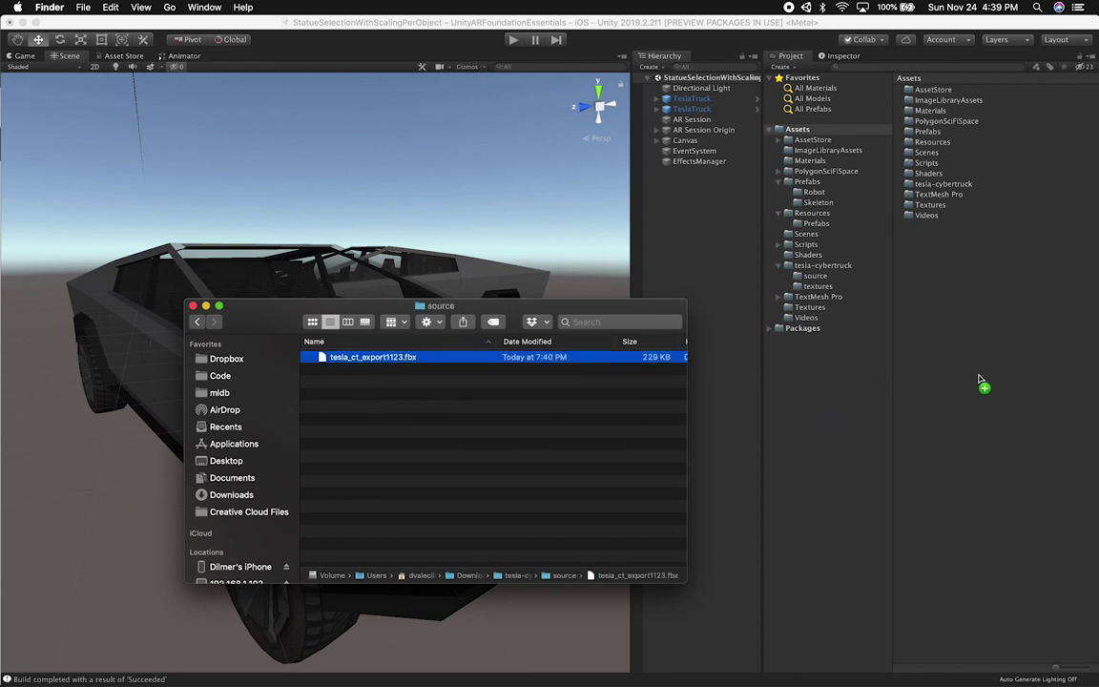
Import tesla_ct_export1123 into Assets and dock the Inspector below the Project window
{"action": "left_click", "coordinate": [986, 320]}
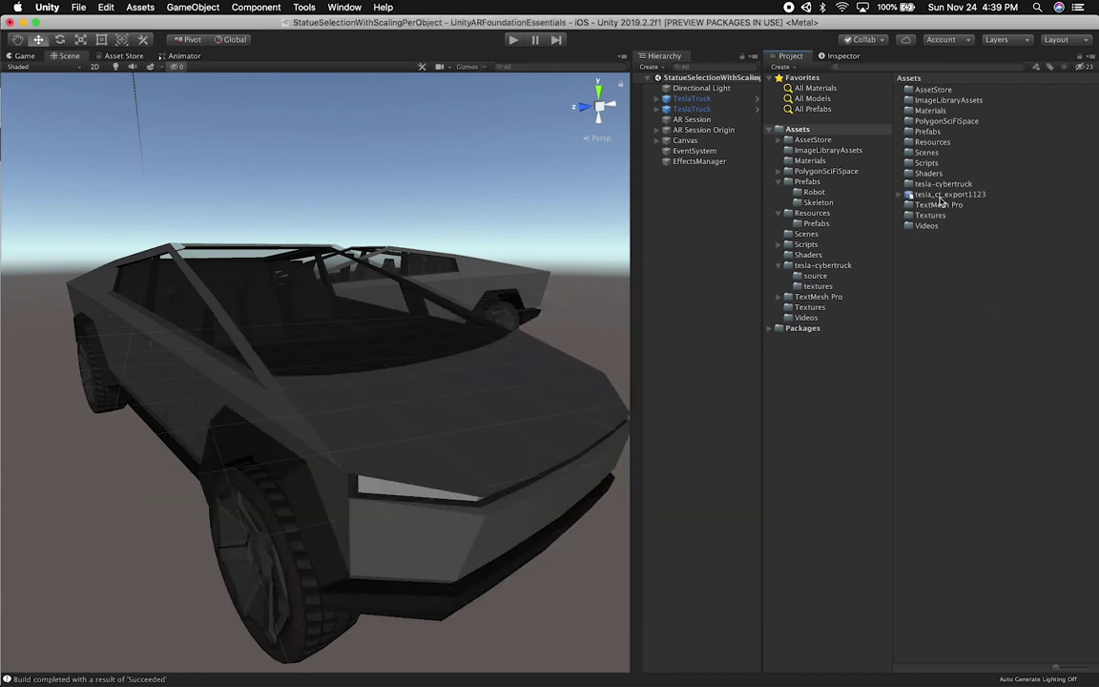
{"action": "left_click", "coordinate": [843, 57]}
{"action": "left_click_drag", "start_coordinate": [843, 57], "coordinate": [780, 491]}
{"action": "left_click_drag", "start_coordinate": [926, 466], "coordinate": [937, 308]}
Drag the tesla_ct_export1123 model into the scene and orbit to a front three-quarter view of it
{"action": "mouse_move", "coordinate": [913, 193]}
{"action": "left_mouse_down"}
{"action": "mouse_move", "coordinate": [898, 203]}
{"action": "mouse_move", "coordinate": [926, 199]}
{"action": "left_mouse_up"}
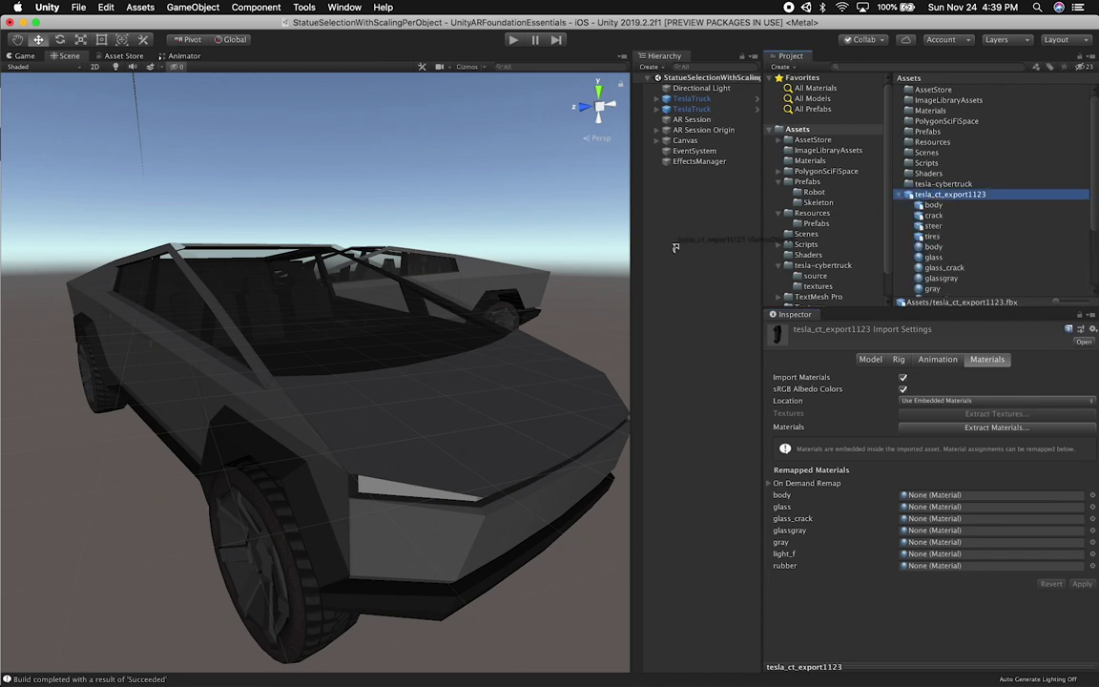
{"action": "left_click_drag", "start_coordinate": [675, 248], "coordinate": [680, 250]}
{"action": "right_click_drag", "start_coordinate": [210, 141], "coordinate": [234, 245]}
{"action": "scroll", "coordinate": [326, 234], "scroll_direction": "up", "scroll_amount": 2}
{"action": "left_click_drag", "start_coordinate": [196, 228], "coordinate": [277, 212], "text": "alt"}
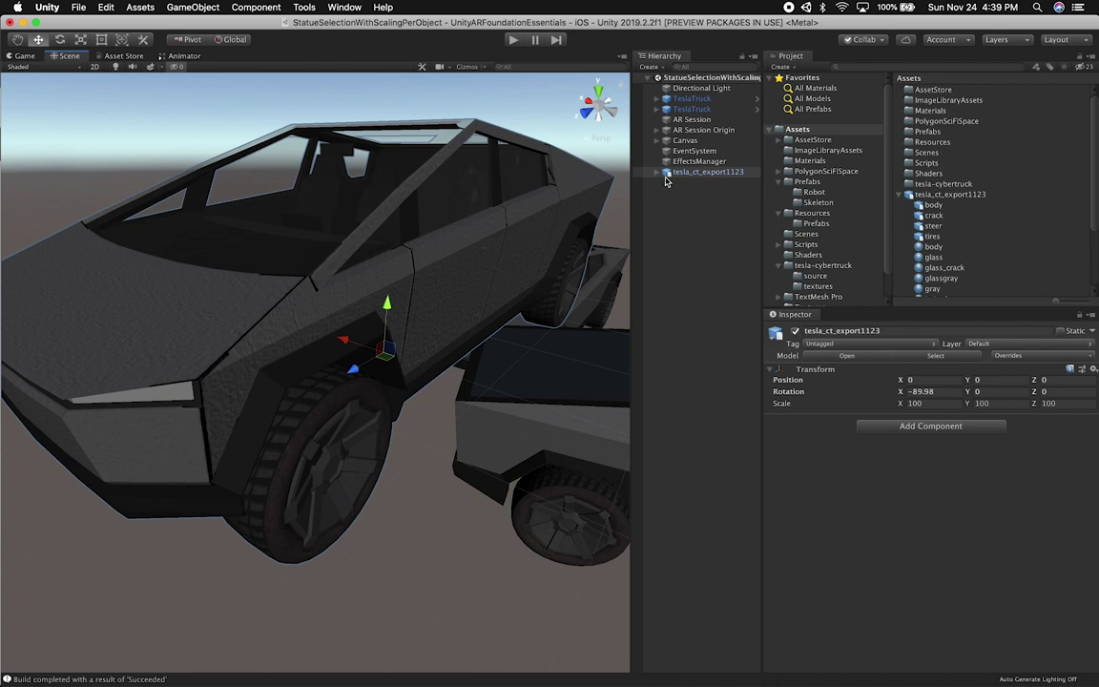
Expand the new model to inspect its body part's materials, then reselect the fbx asset
{"action": "left_click", "coordinate": [658, 172]}
{"action": "left_click", "coordinate": [666, 171]}
{"action": "left_click", "coordinate": [685, 184]}
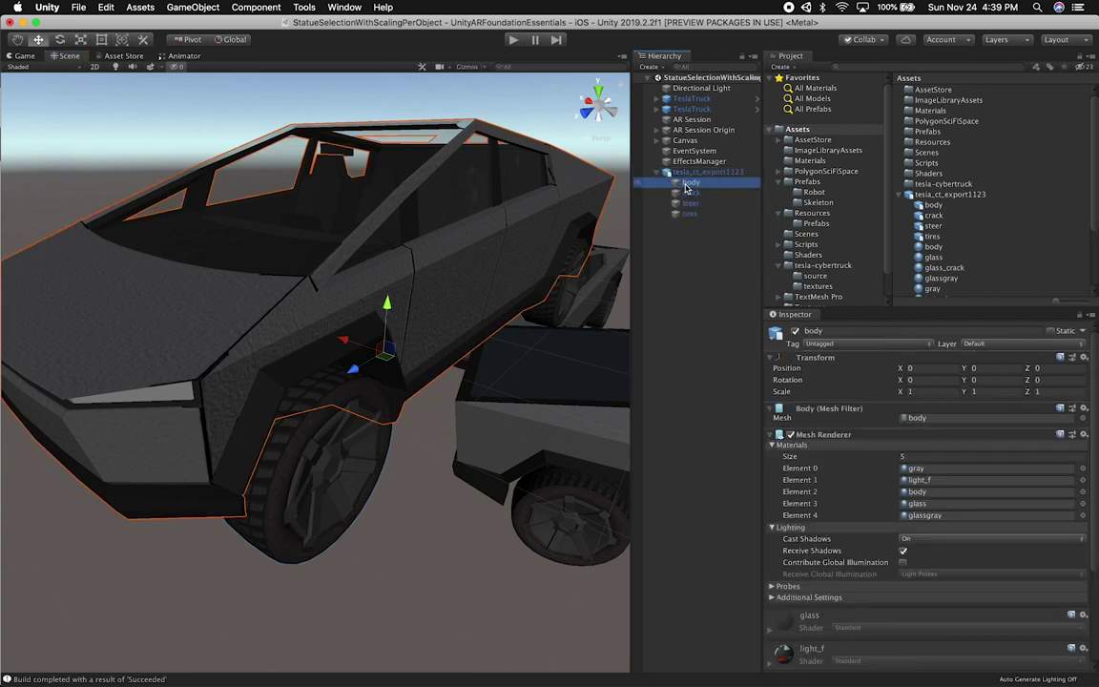
{"action": "left_click", "coordinate": [706, 171]}
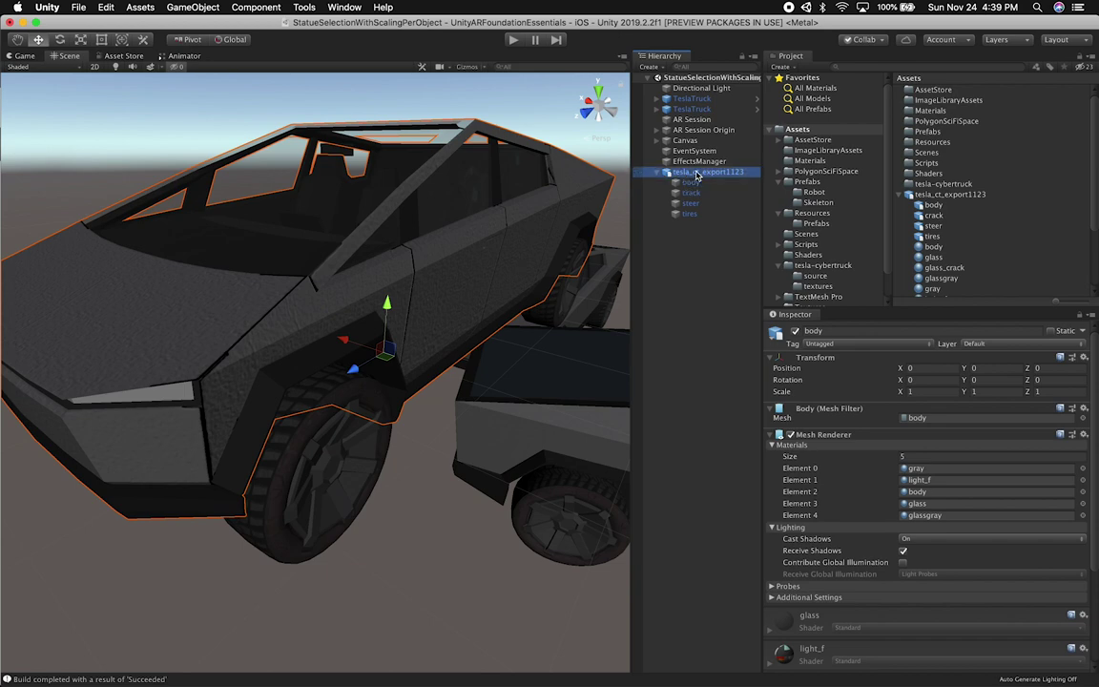
{"action": "left_click", "coordinate": [929, 195]}
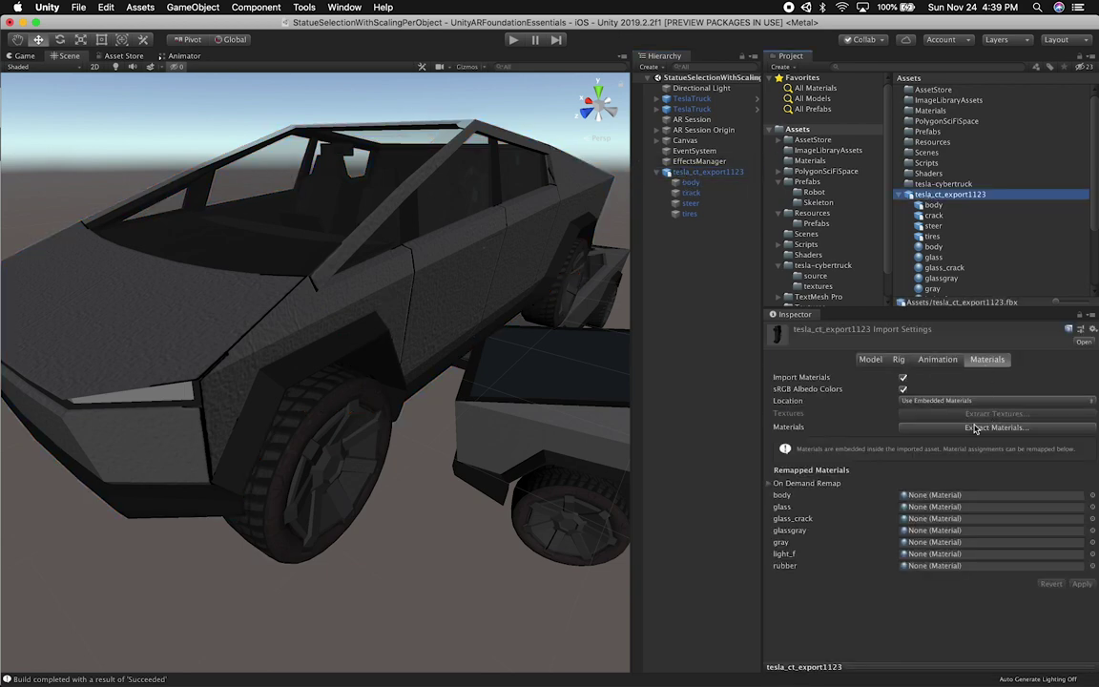
Cancel material extraction, delete tesla_ct_export1123 from Assets and its missing scene entry, then frame TeslaTruck
{"action": "left_click", "coordinate": [977, 428]}
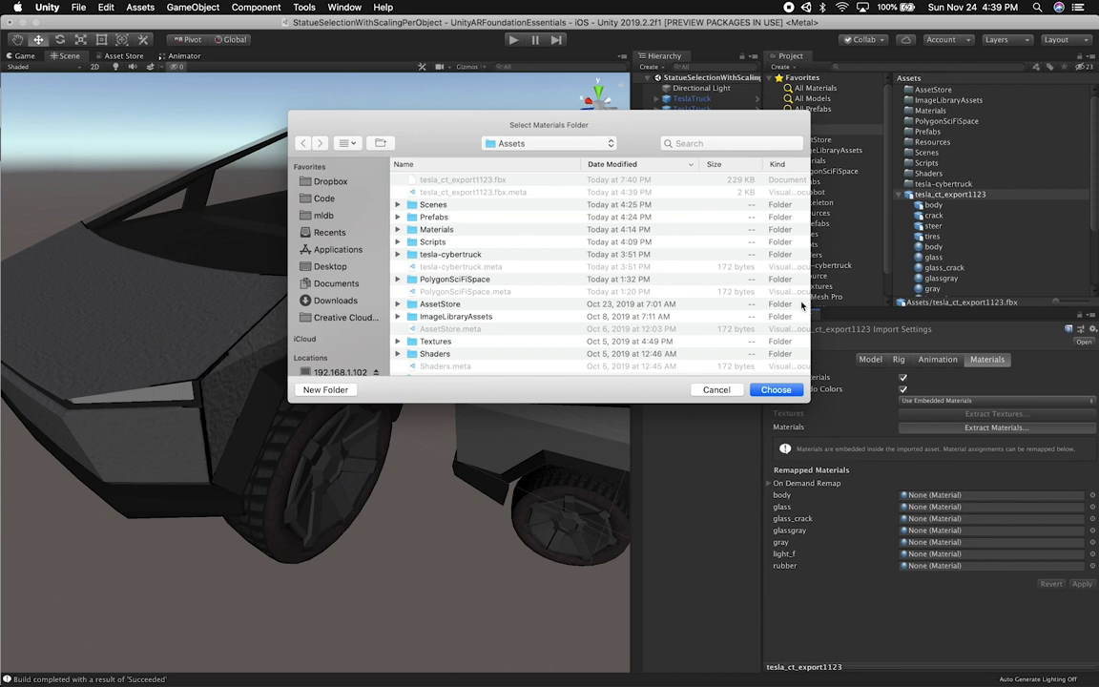
{"action": "left_click", "coordinate": [716, 390]}
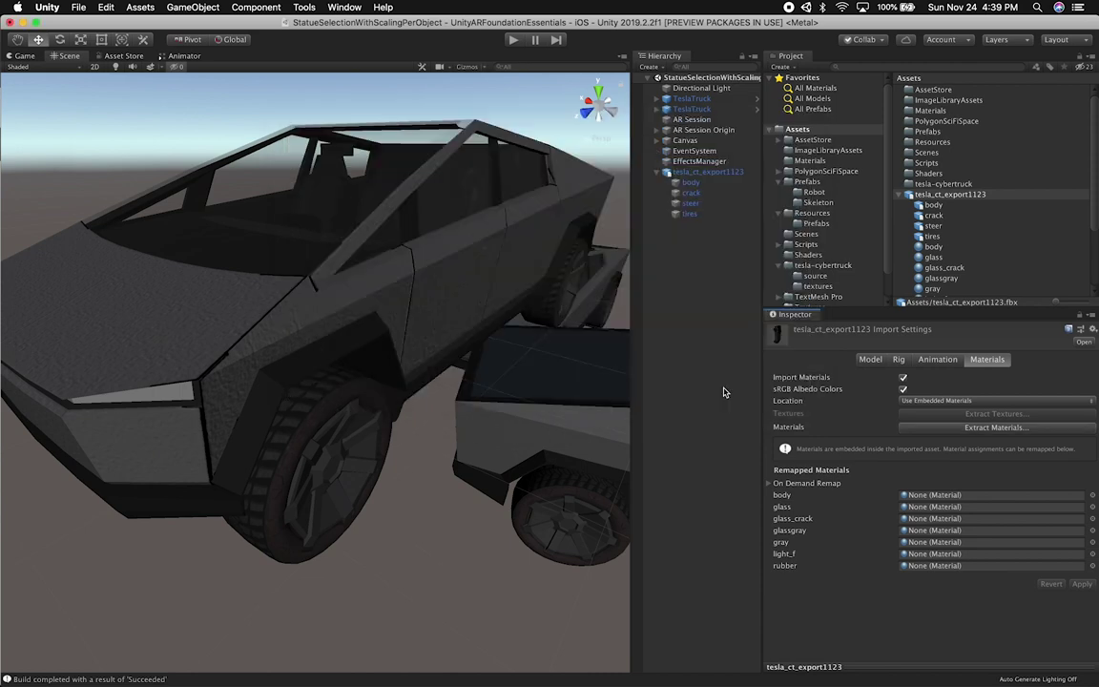
{"action": "left_click", "coordinate": [911, 204]}
{"action": "left_click", "coordinate": [931, 196]}
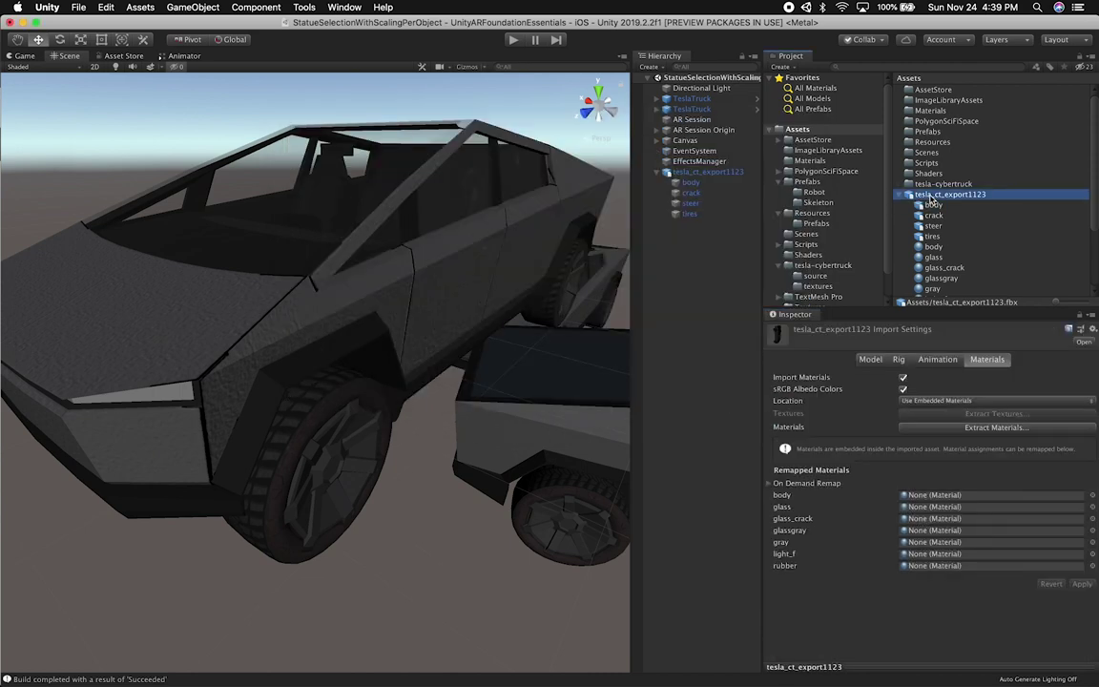
{"action": "key", "text": "super+BackSpace"}
{"action": "left_click", "coordinate": [694, 173]}
{"action": "key", "text": "super+BackSpace"}
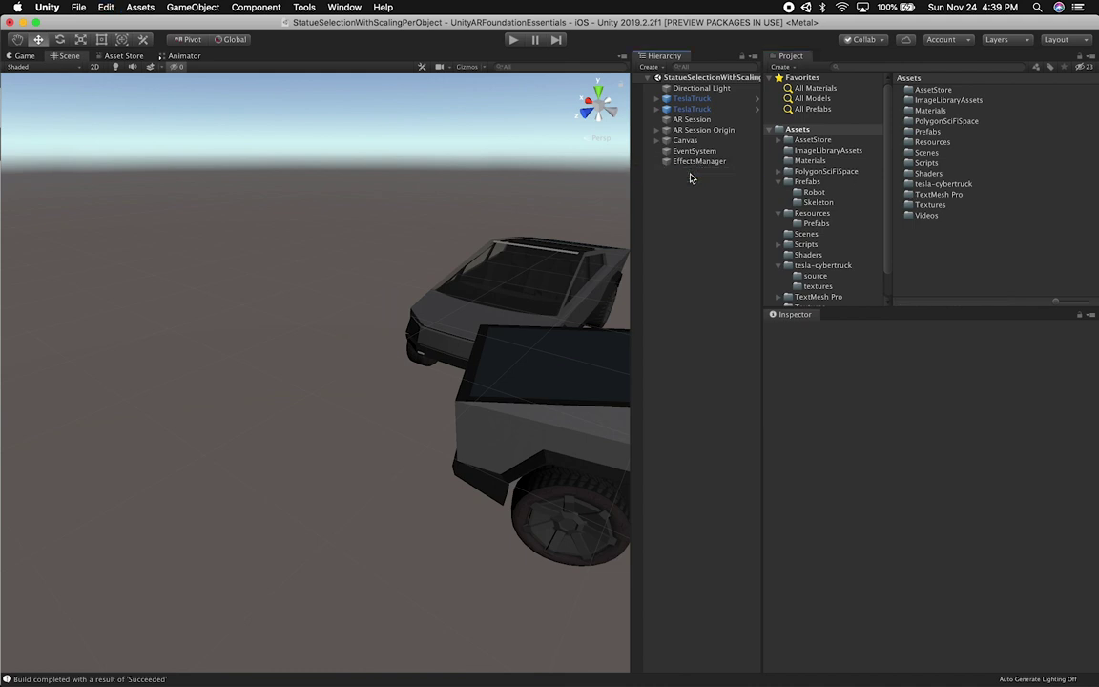
{"action": "double_click", "coordinate": [690, 98]}
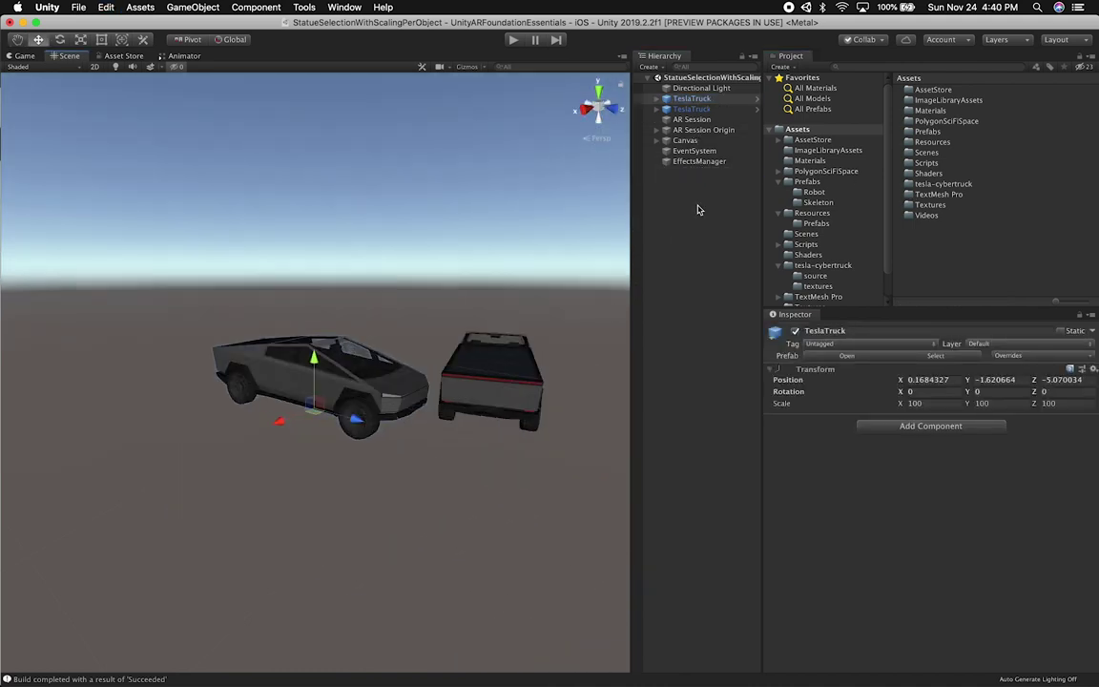
{"action": "left_click", "coordinate": [697, 100]}
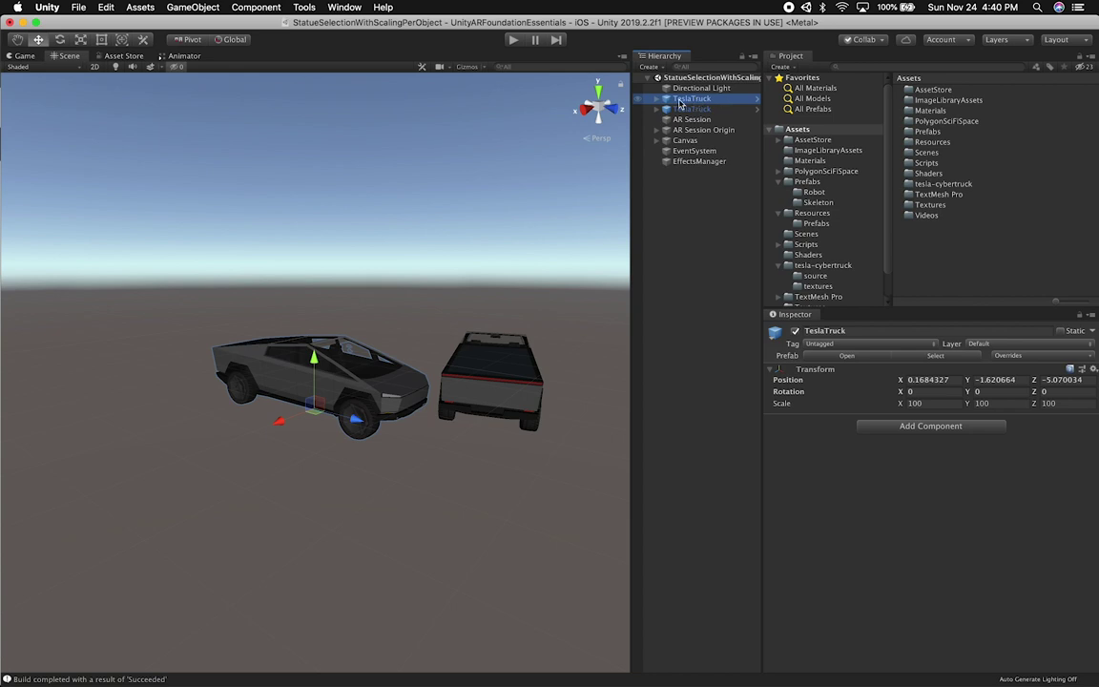
Open the TeslaTruck prefab asset for editing, orbit to a three-quarter view, and select its body part
{"action": "left_click", "coordinate": [657, 99]}
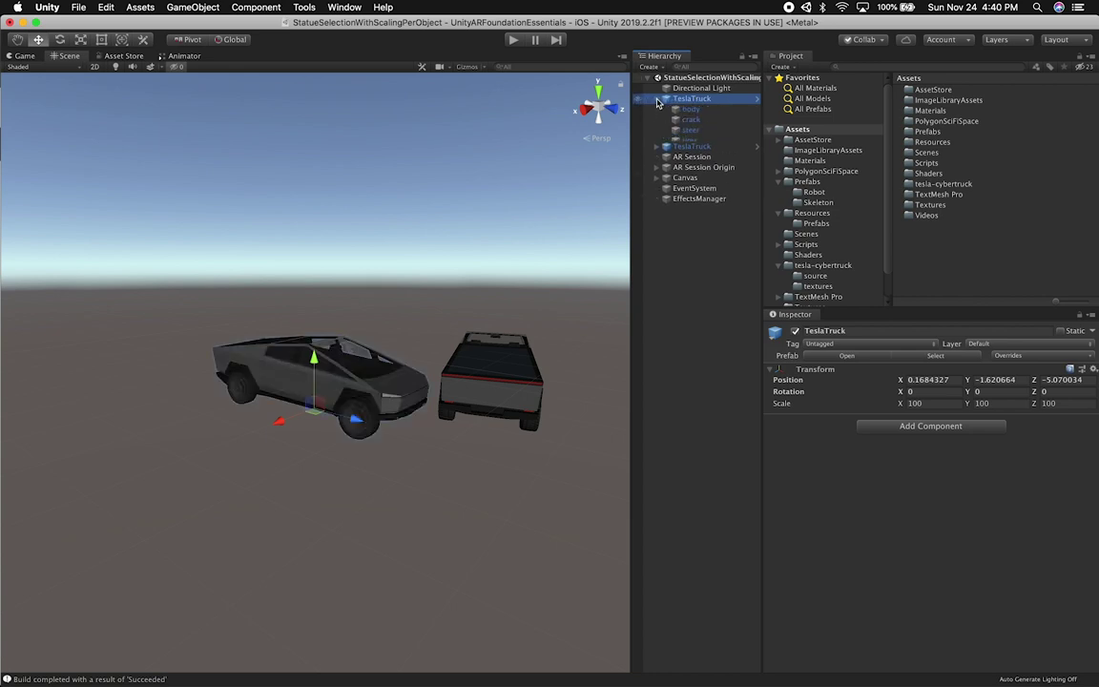
{"action": "right_click", "coordinate": [692, 102]}
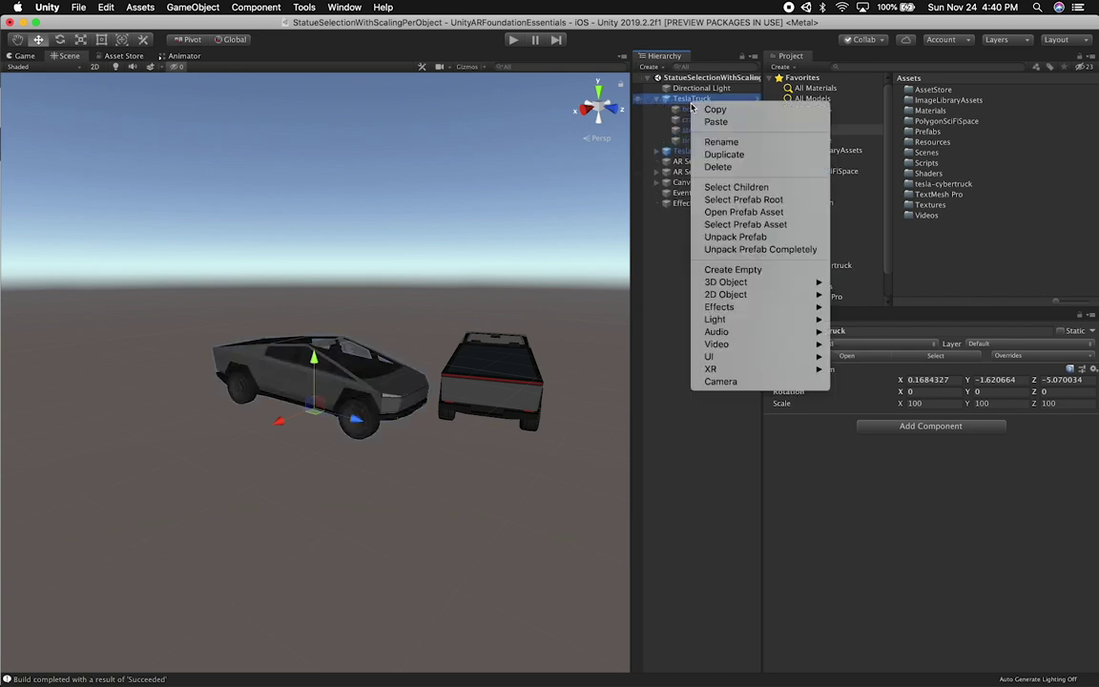
{"action": "left_click", "coordinate": [717, 212]}
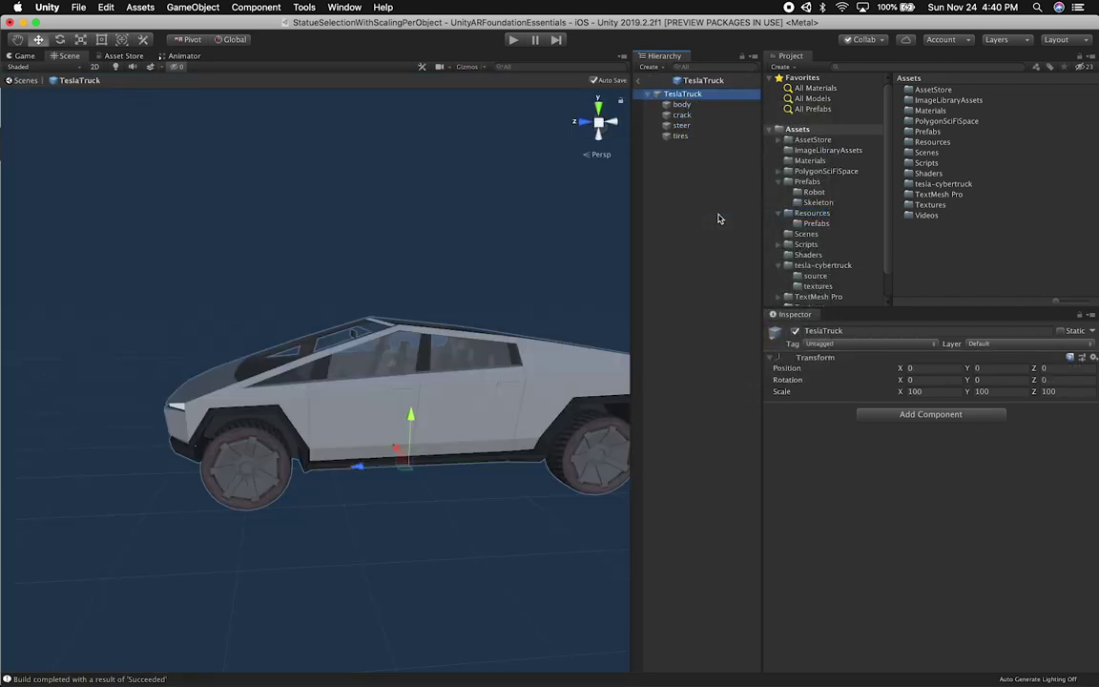
{"action": "left_click_drag", "start_coordinate": [382, 401], "coordinate": [558, 182], "text": "alt"}
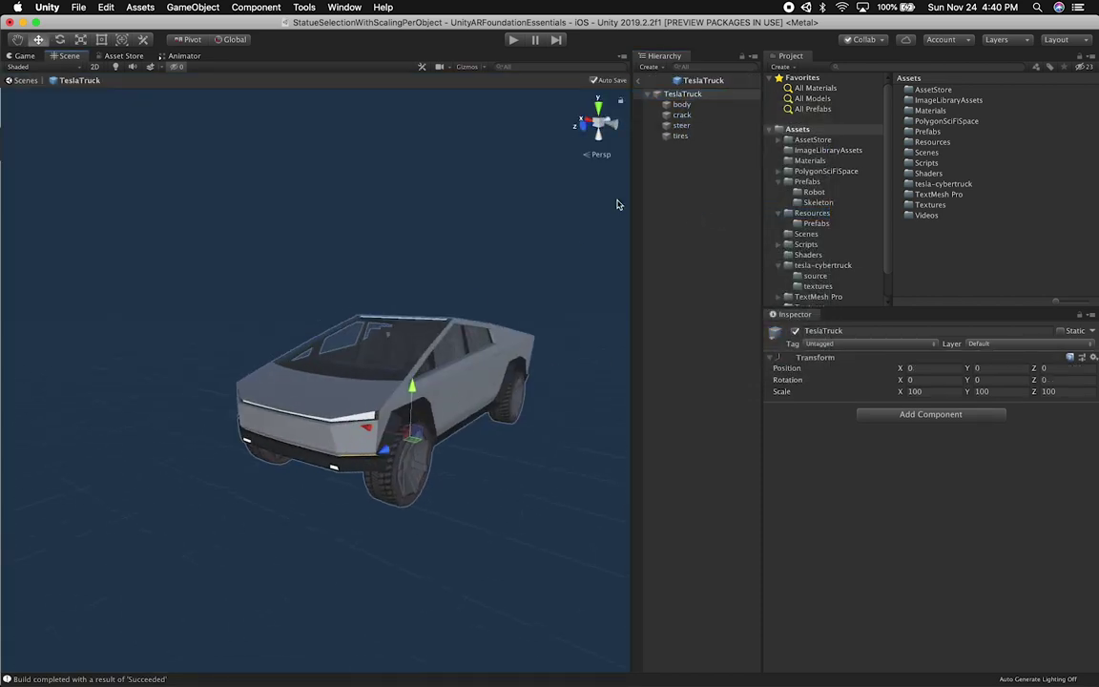
{"action": "left_click", "coordinate": [681, 103]}
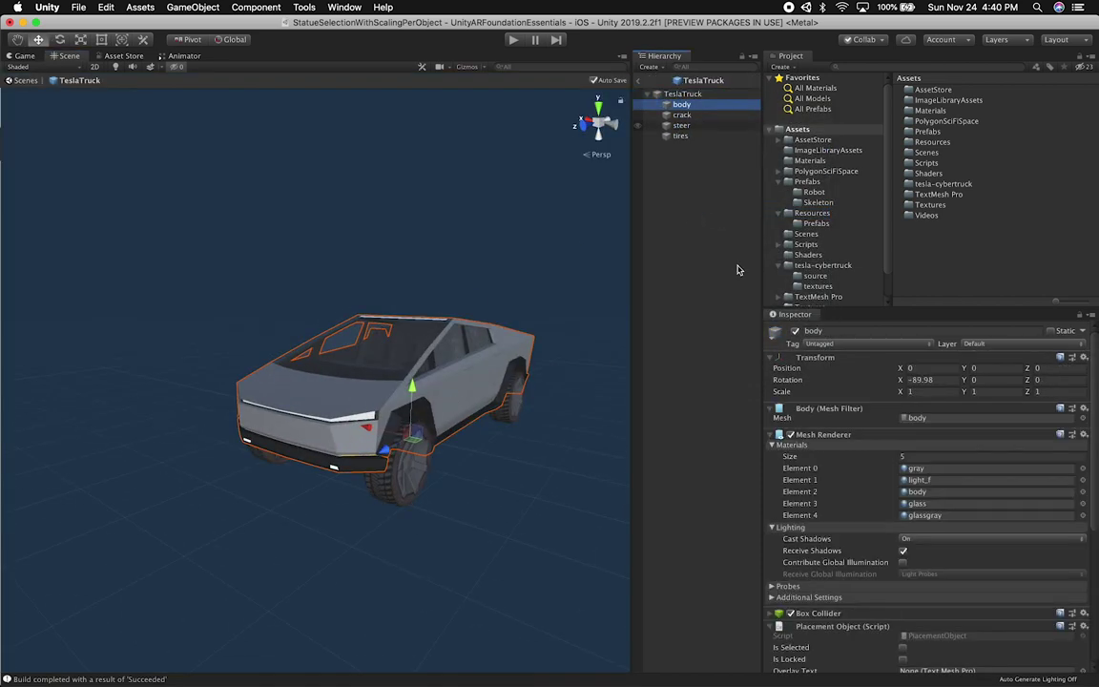
Ping the gray material, then trial glassgray's Metallic and Smoothness sliders and undo both back to 0
{"action": "left_click", "coordinate": [918, 467]}
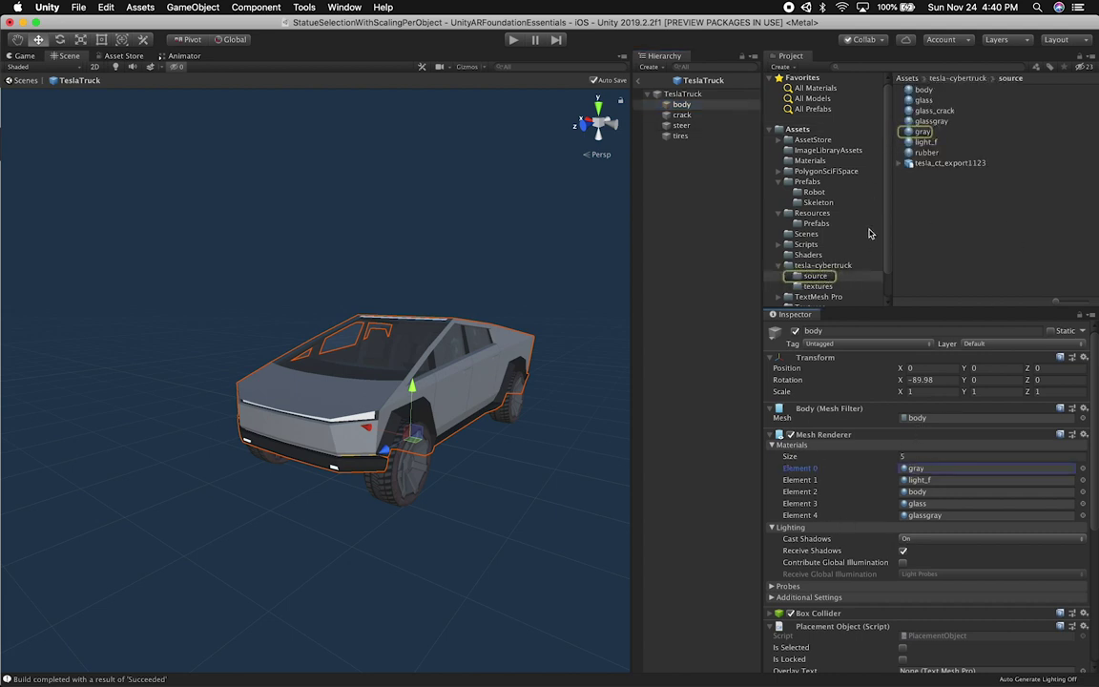
{"action": "scroll", "coordinate": [869, 484], "scroll_direction": "down", "scroll_amount": 5}
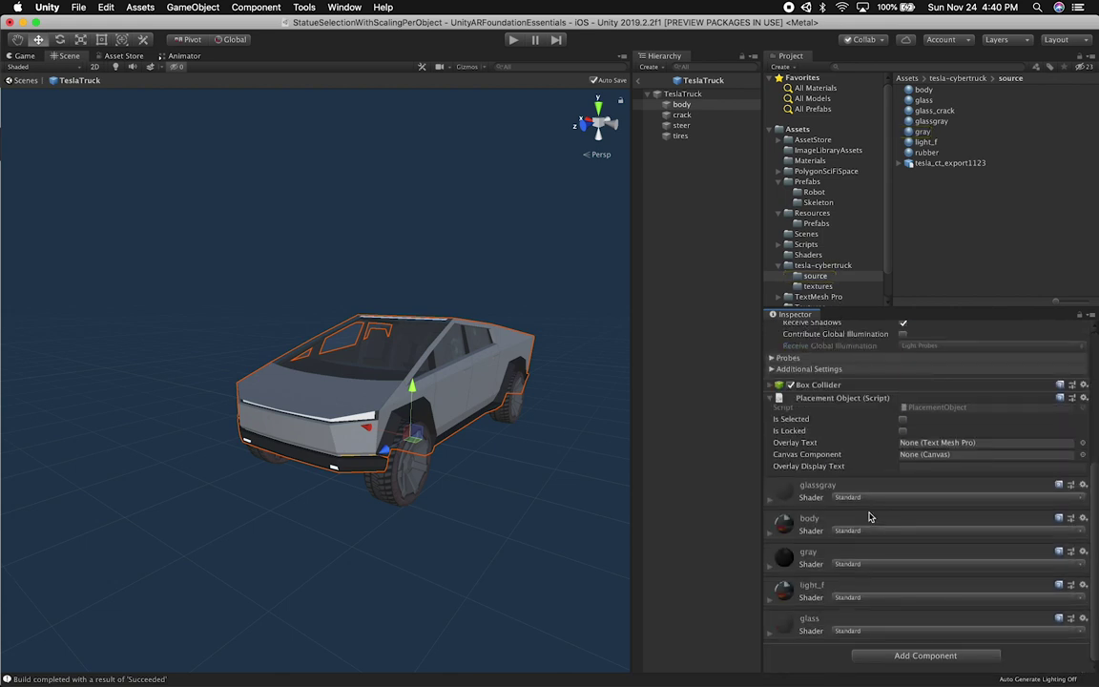
{"action": "scroll", "coordinate": [534, 441], "scroll_direction": "up", "scroll_amount": 5}
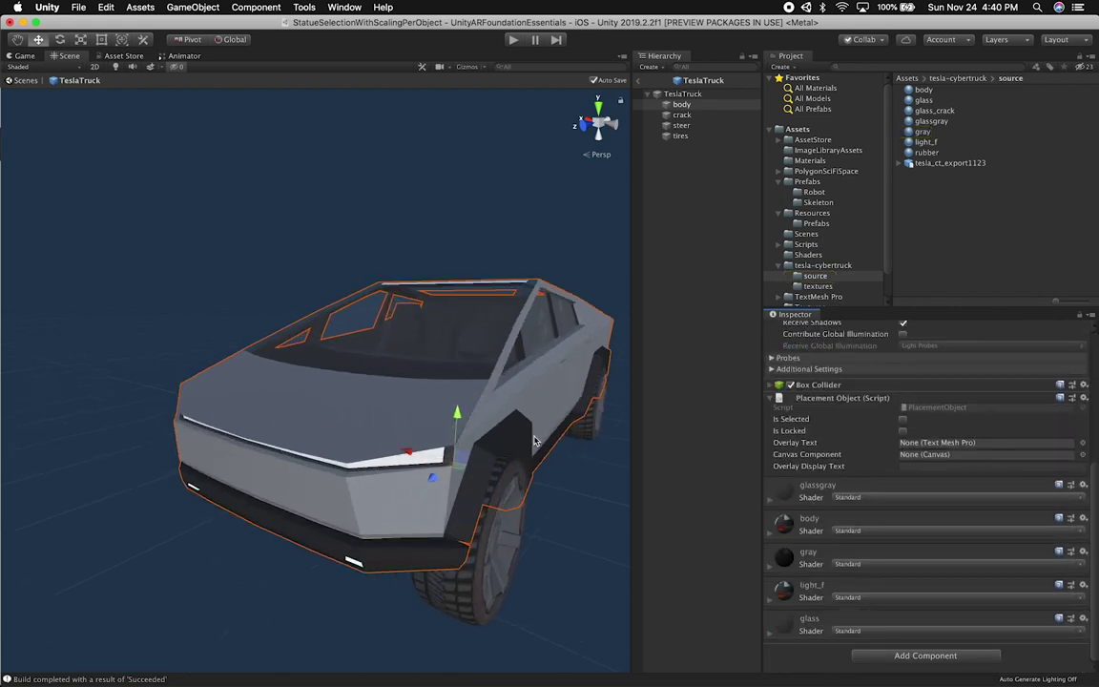
{"action": "left_click", "coordinate": [808, 498]}
{"action": "left_click_drag", "start_coordinate": [902, 553], "coordinate": [1014, 566]}
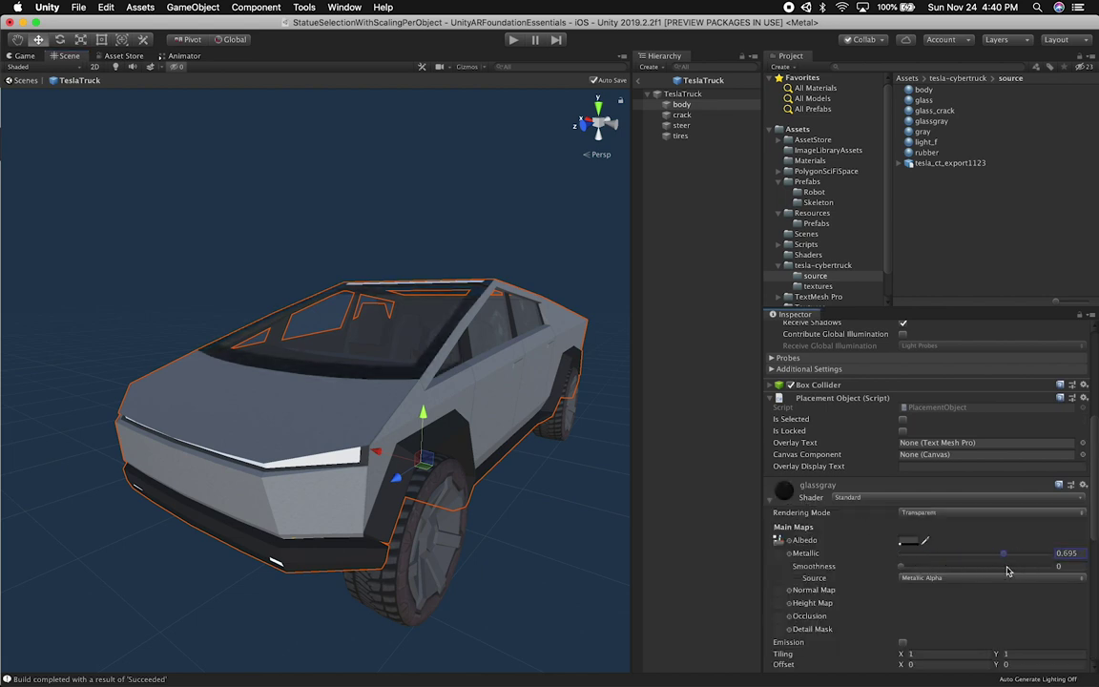
{"action": "key", "text": "super+z"}
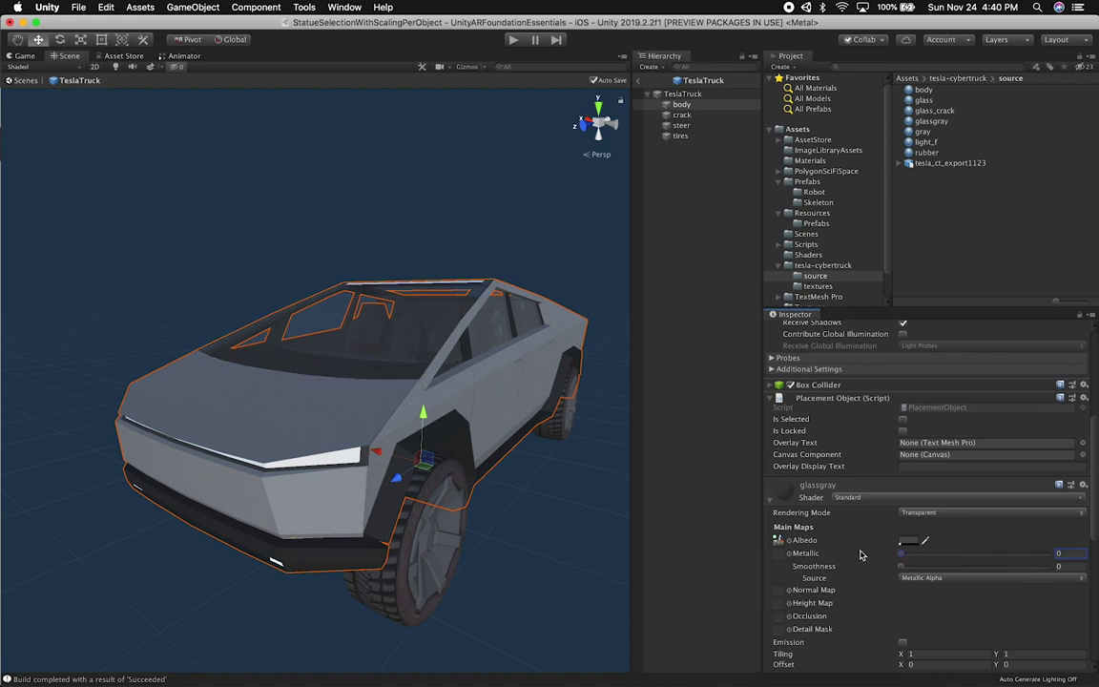
{"action": "left_click_drag", "start_coordinate": [902, 566], "coordinate": [974, 573]}
{"action": "key", "text": "super+z"}
{"action": "left_click", "coordinate": [804, 486]}
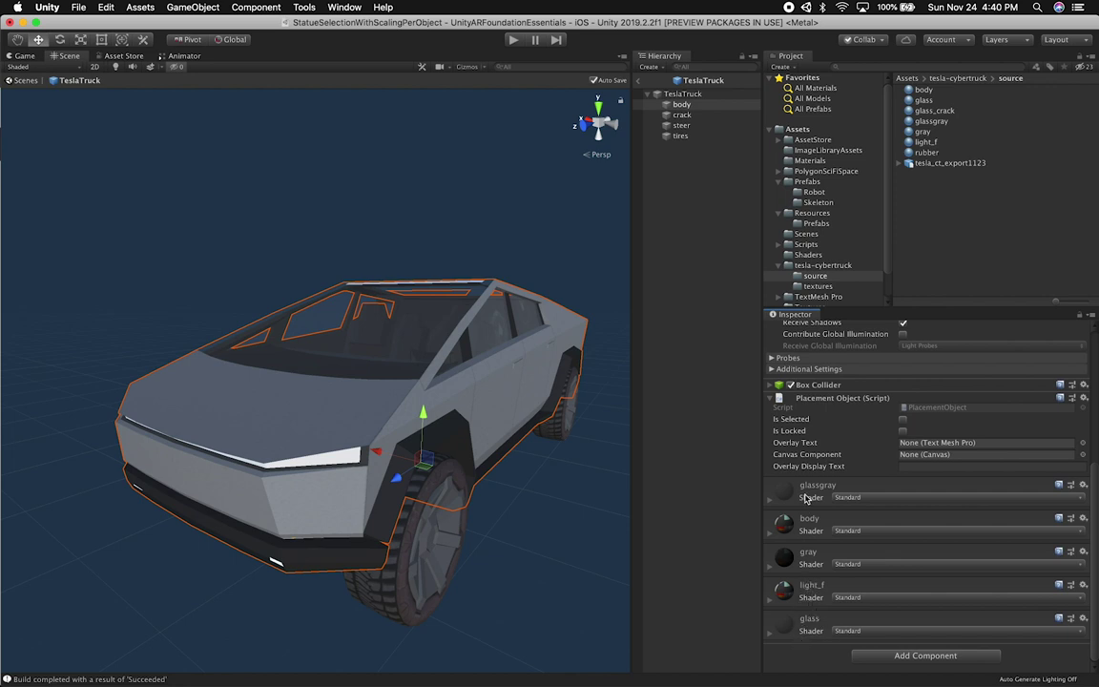
Orbit around the truck's side and set the body material's Metallic to 0.044
{"action": "left_click_drag", "start_coordinate": [443, 361], "coordinate": [373, 381], "text": "alt"}
{"action": "scroll", "coordinate": [373, 380], "scroll_direction": "up", "scroll_amount": 5}
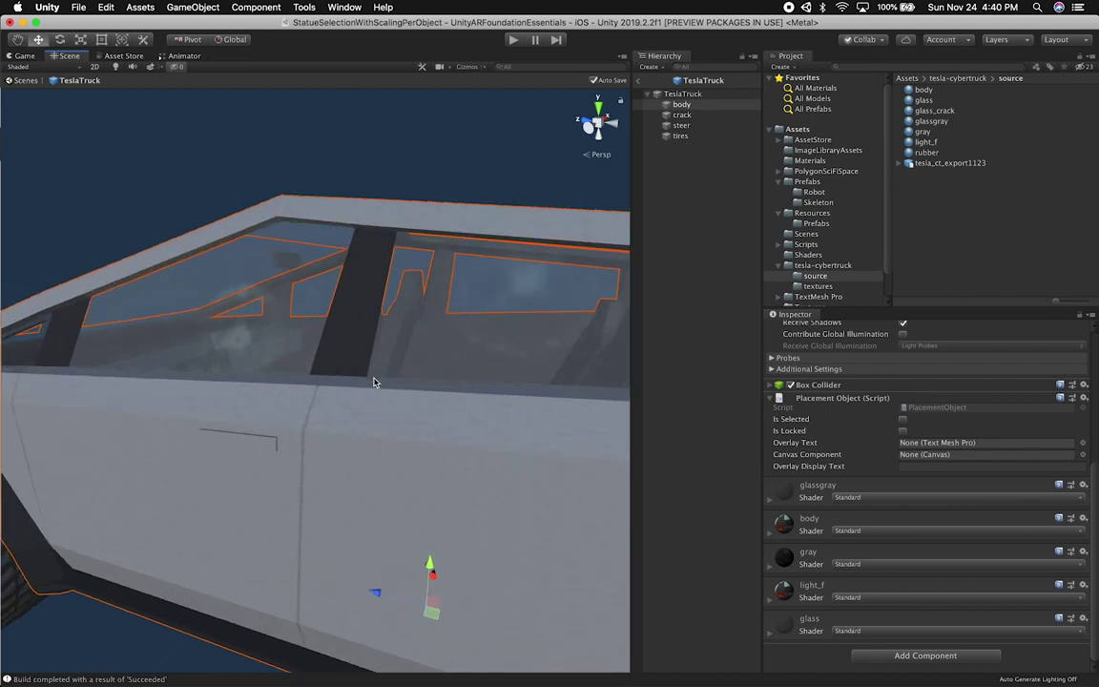
{"action": "left_click_drag", "start_coordinate": [289, 351], "coordinate": [359, 410], "text": "alt"}
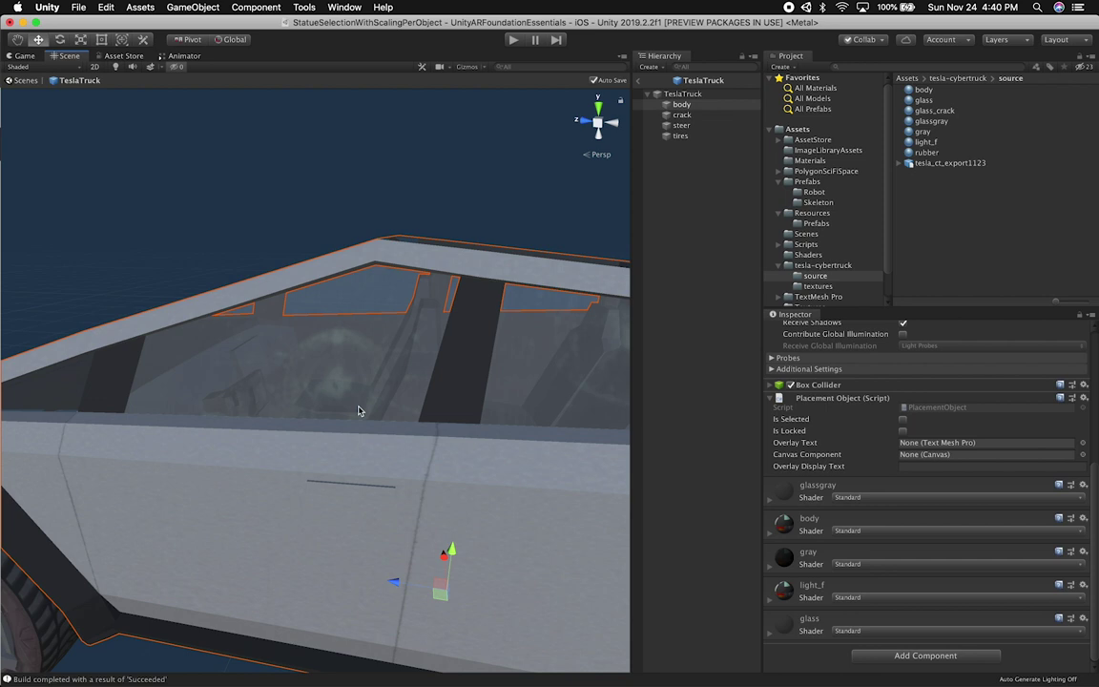
{"action": "scroll", "coordinate": [374, 408], "scroll_direction": "down", "scroll_amount": 3}
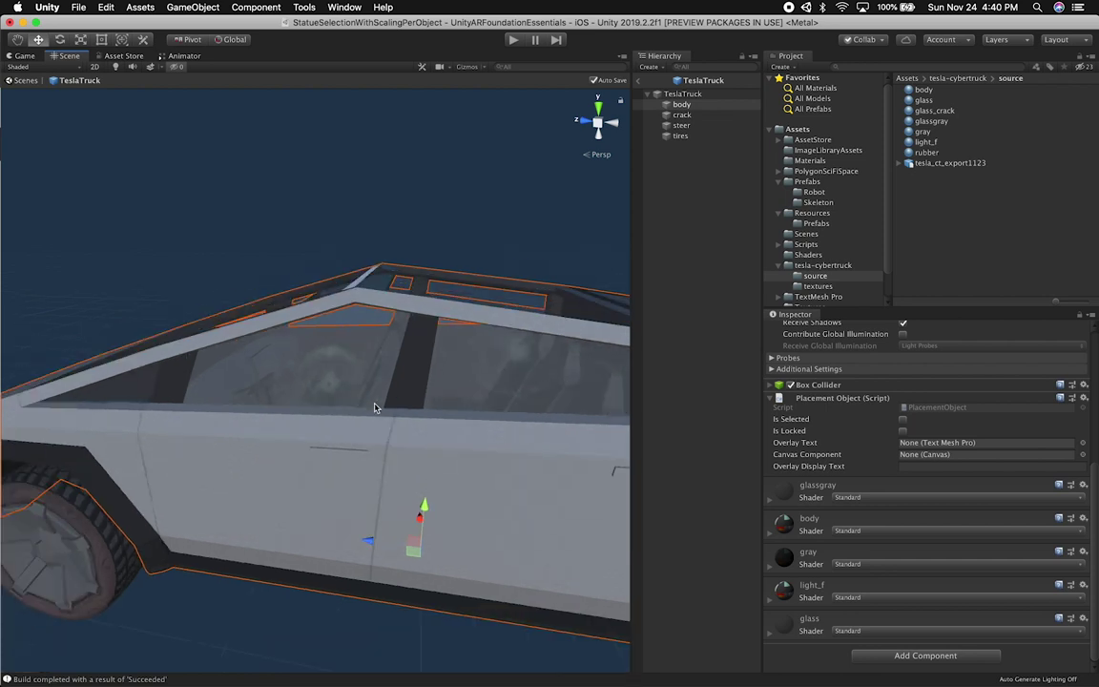
{"action": "left_click_drag", "start_coordinate": [374, 409], "coordinate": [320, 415], "text": "alt"}
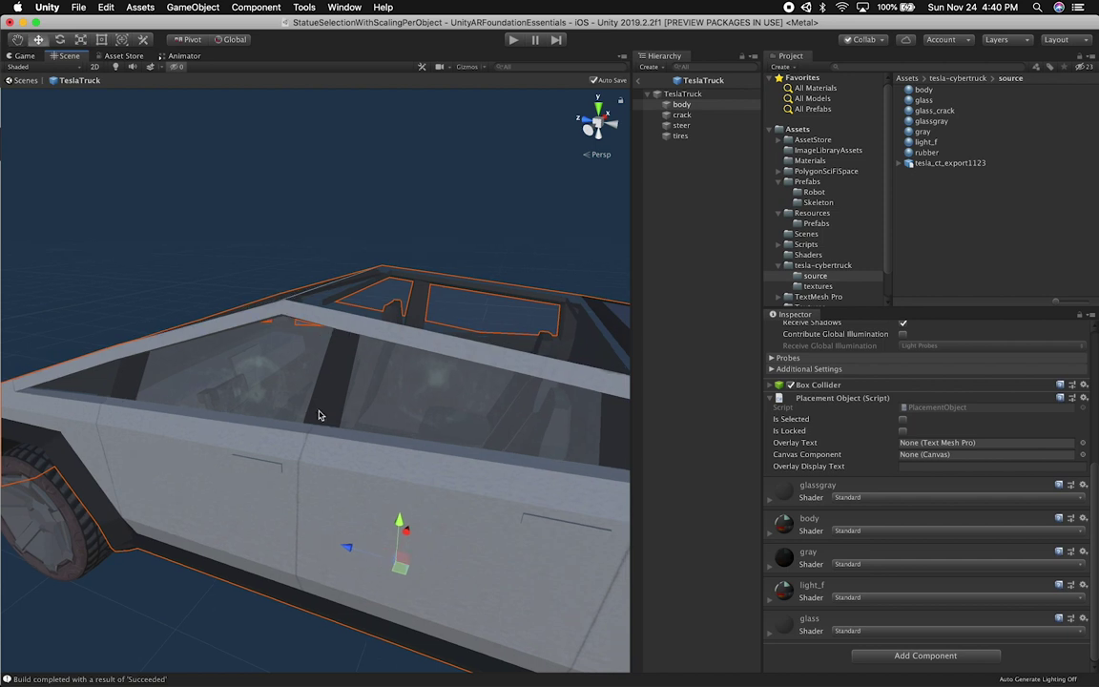
{"action": "left_click_drag", "start_coordinate": [278, 374], "coordinate": [481, 428], "text": "alt"}
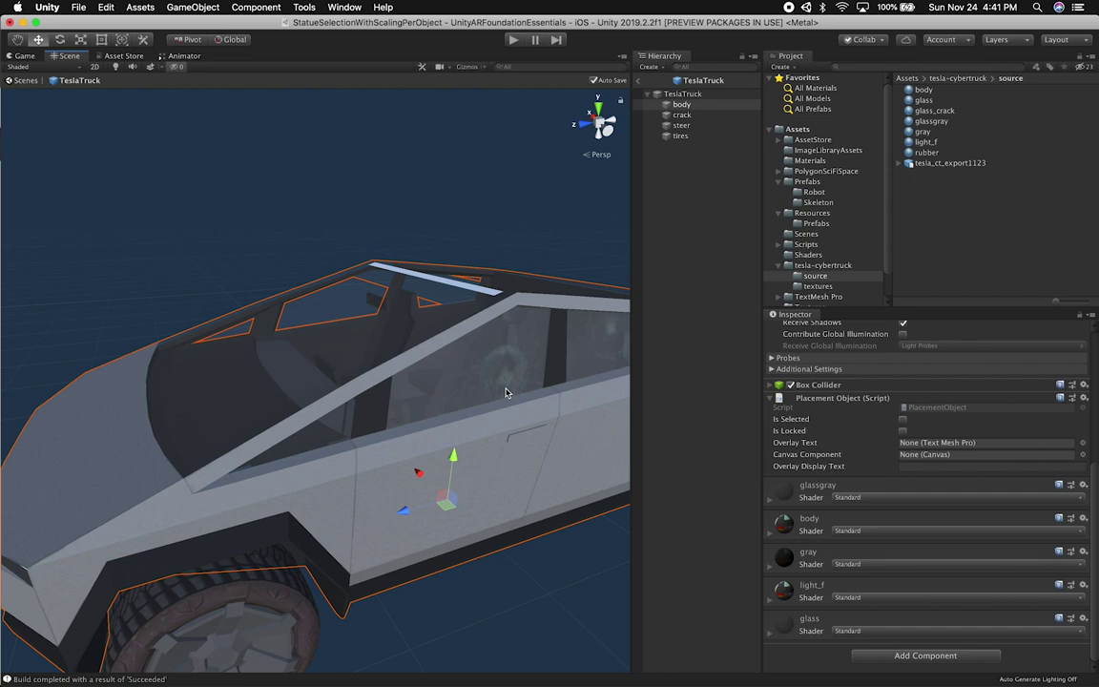
{"action": "mouse_move", "coordinate": [494, 341]}
{"action": "left_mouse_down", "text": "alt"}
{"action": "mouse_move", "coordinate": [534, 393]}
{"action": "mouse_move", "coordinate": [449, 369]}
{"action": "mouse_move", "coordinate": [361, 387]}
{"action": "mouse_move", "coordinate": [371, 340]}
{"action": "mouse_move", "coordinate": [513, 331]}
{"action": "left_mouse_up", "text": "alt"}
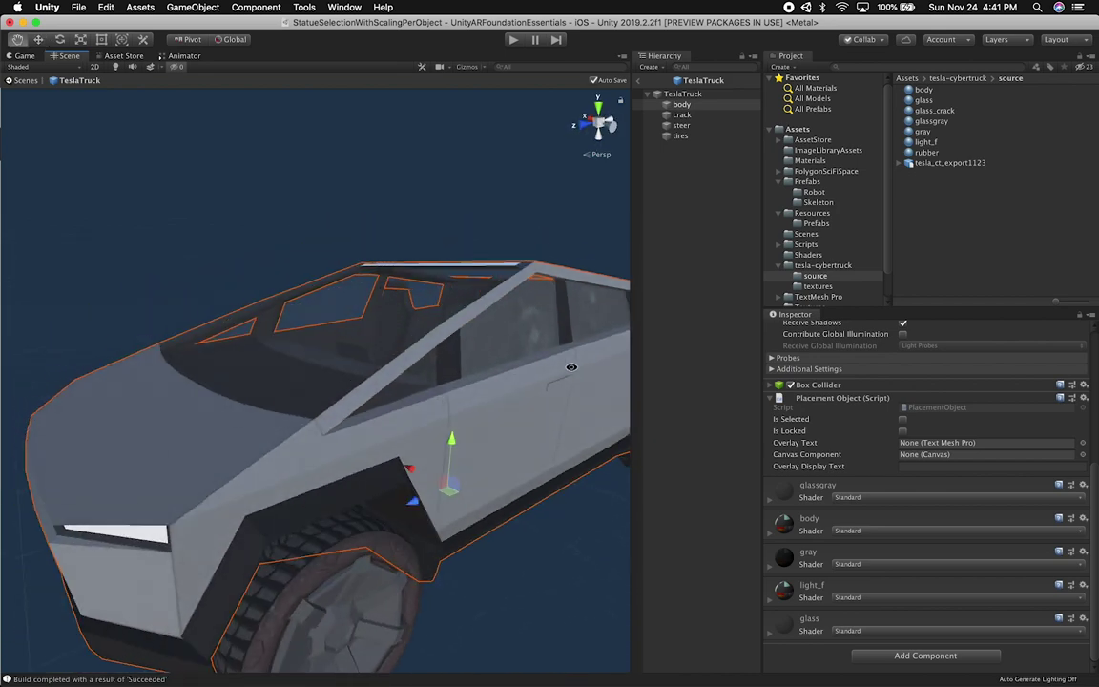
{"action": "left_click", "coordinate": [802, 532]}
{"action": "left_click_drag", "start_coordinate": [901, 587], "coordinate": [828, 622]}
{"action": "scroll", "coordinate": [849, 620], "scroll_direction": "down", "scroll_amount": 10}
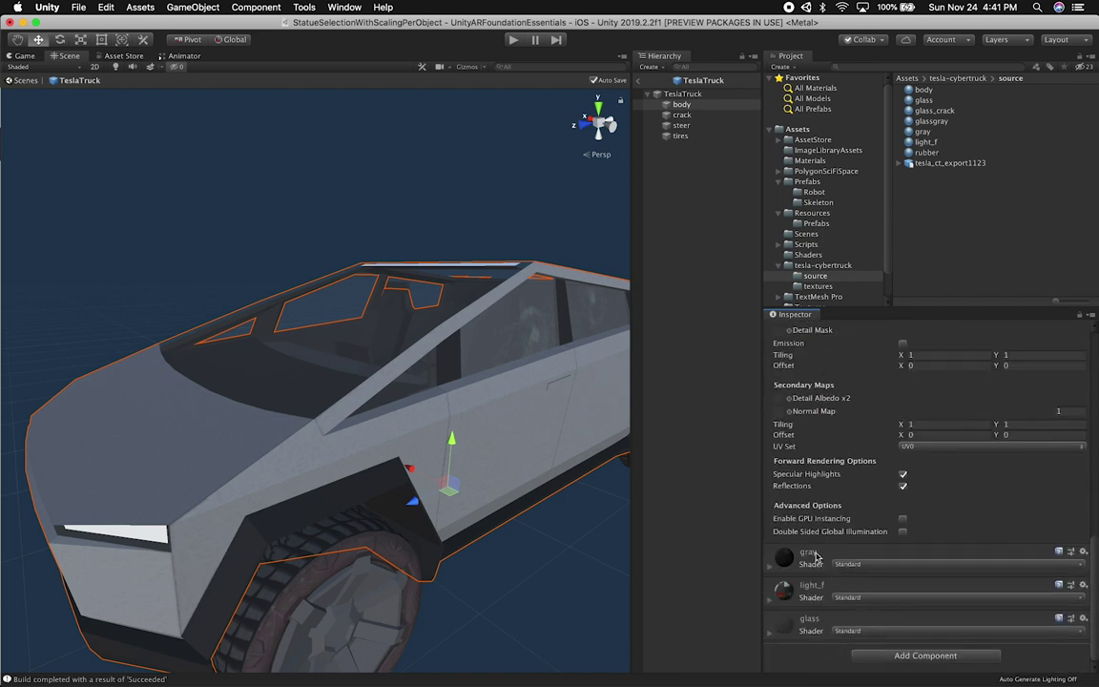
{"action": "left_click", "coordinate": [683, 93]}
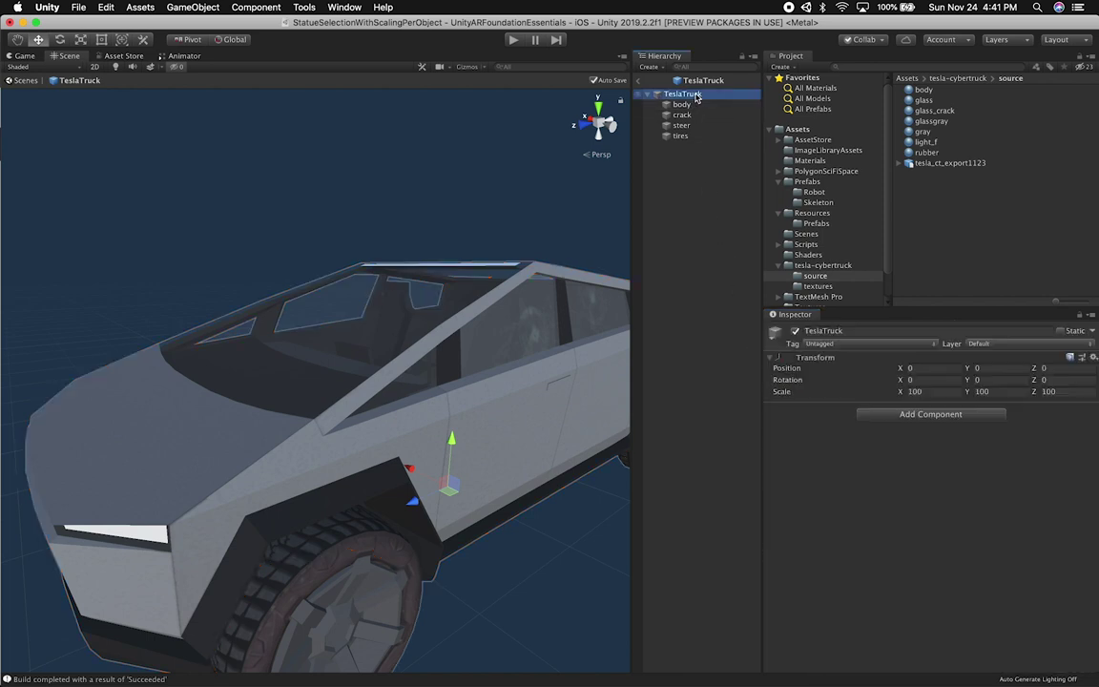
{"action": "left_click", "coordinate": [924, 164]}
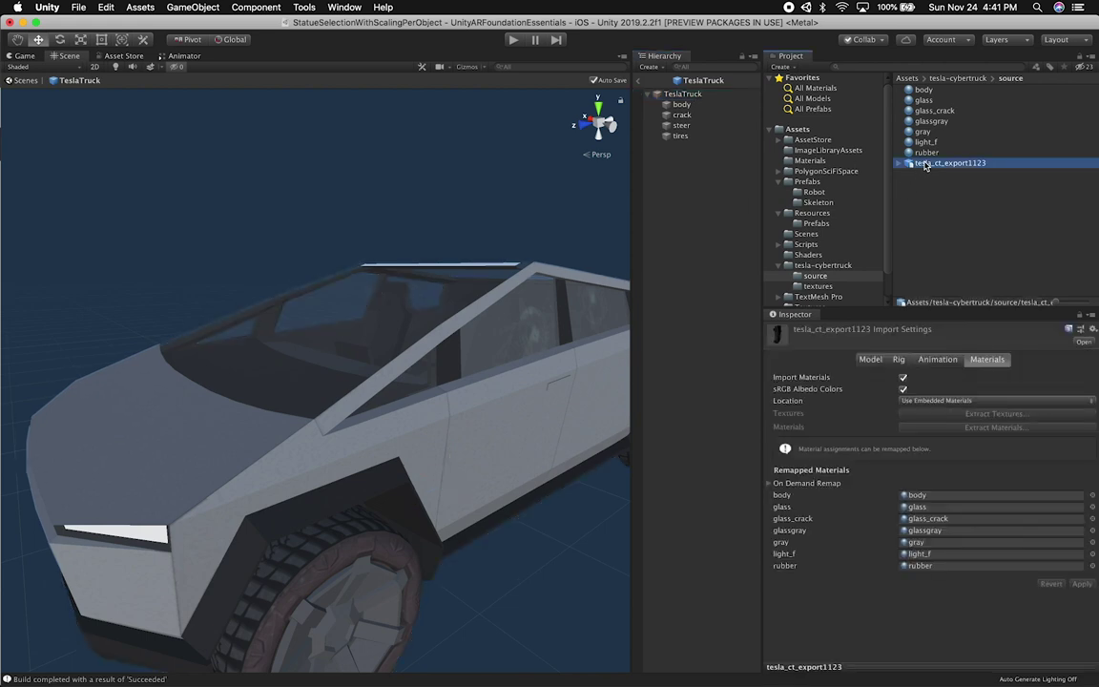
{"action": "left_click", "coordinate": [864, 359]}
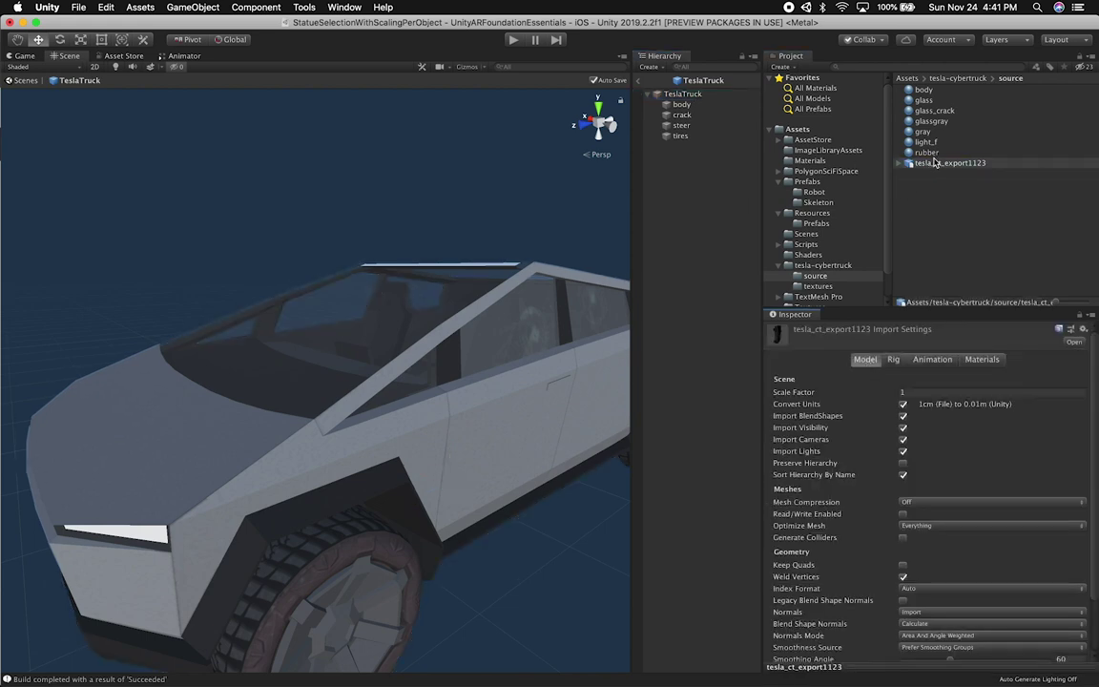
{"action": "left_click_drag", "start_coordinate": [921, 169], "coordinate": [694, 151]}
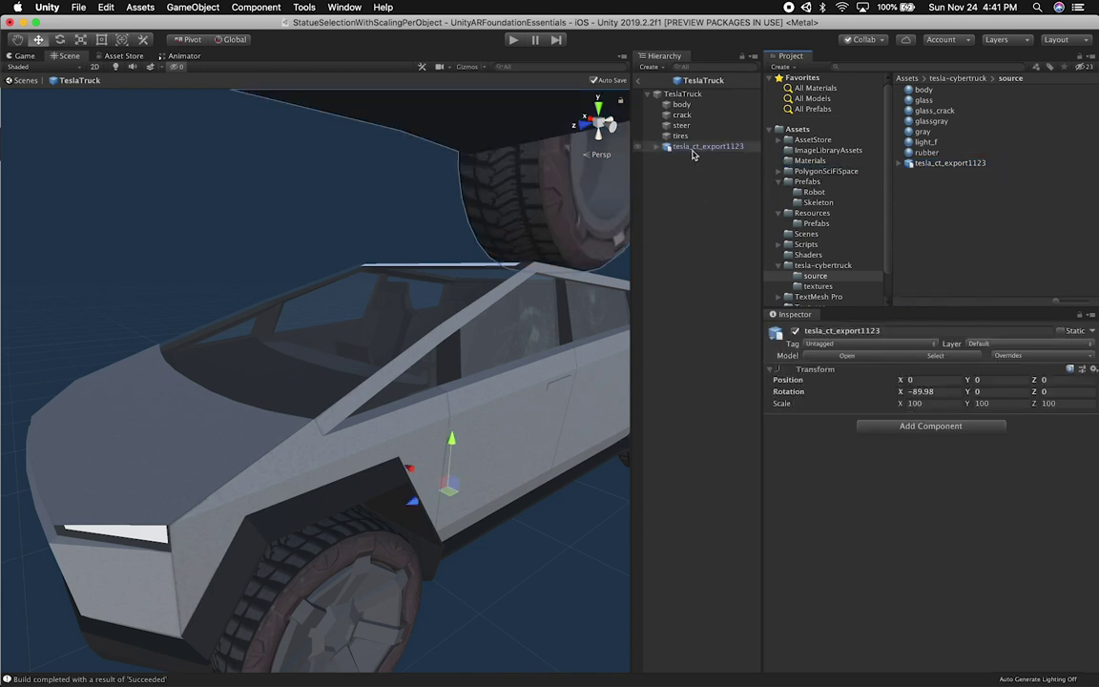
{"action": "left_click", "coordinate": [920, 391]}
{"action": "scroll", "coordinate": [515, 324], "scroll_direction": "down", "scroll_amount": 6}
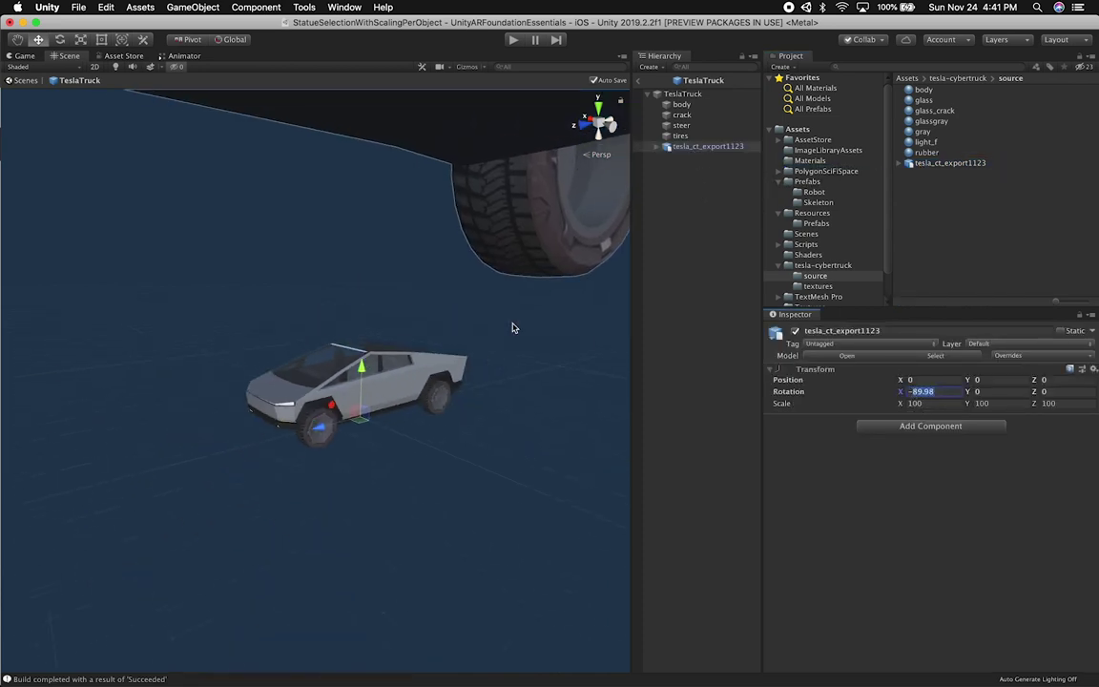
{"action": "scroll", "coordinate": [521, 292], "scroll_direction": "up", "scroll_amount": 6}
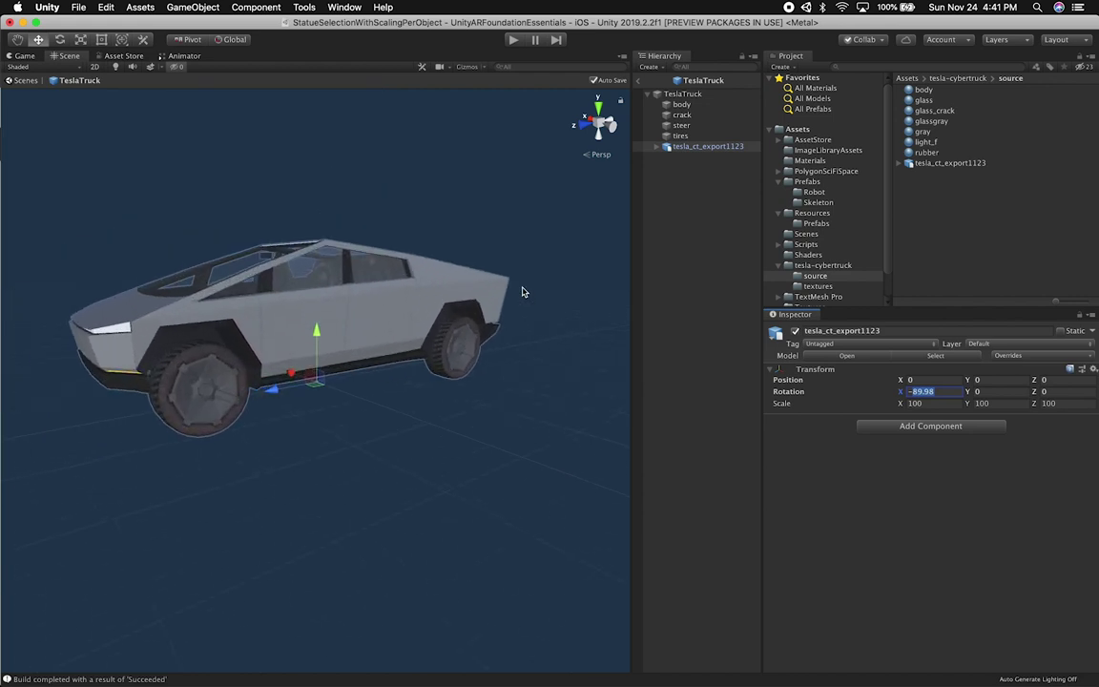
{"action": "type", "text": "0"}
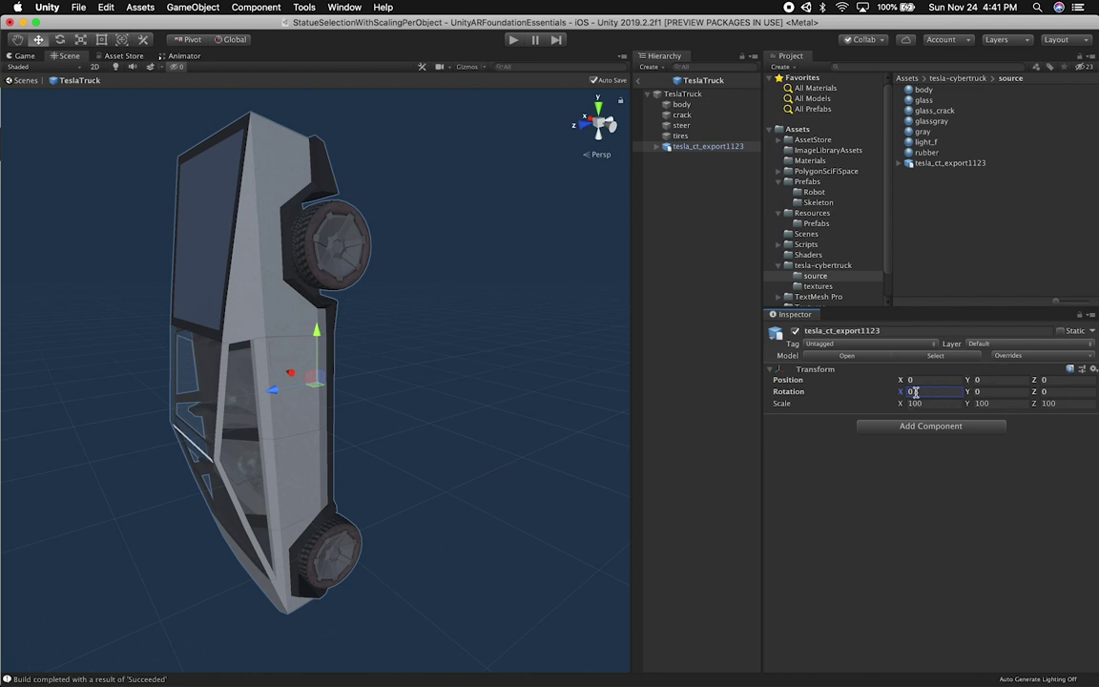
{"action": "left_click", "coordinate": [716, 233]}
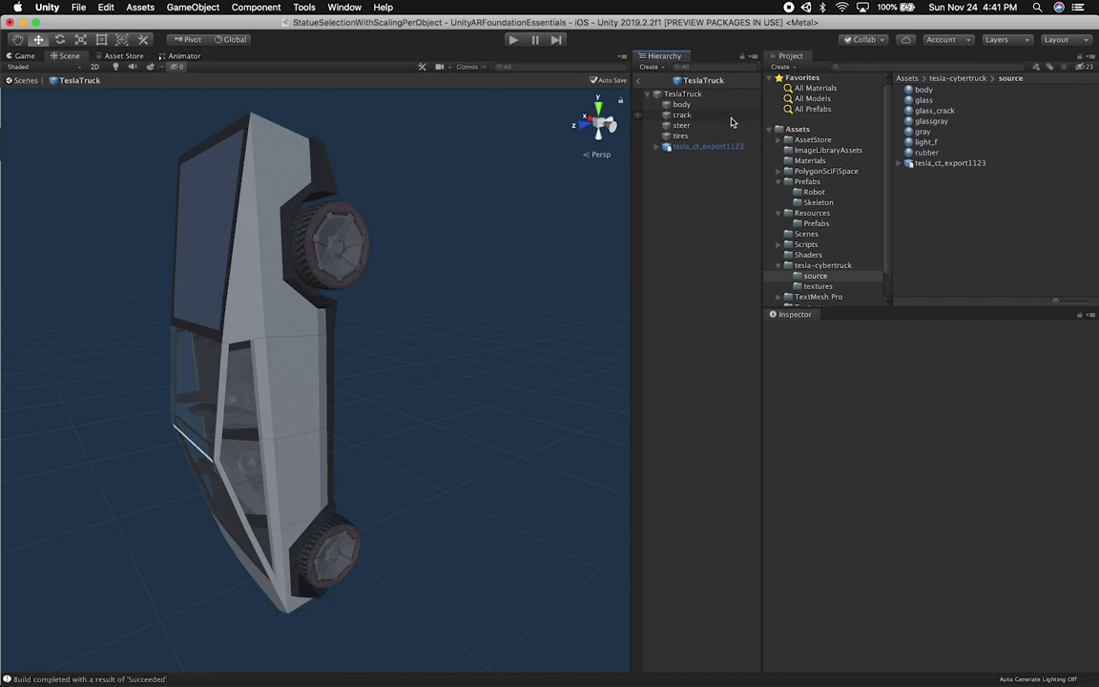
{"action": "left_click", "coordinate": [706, 146]}
{"action": "key", "text": "super+BackSpace"}
{"action": "left_click", "coordinate": [695, 95]}
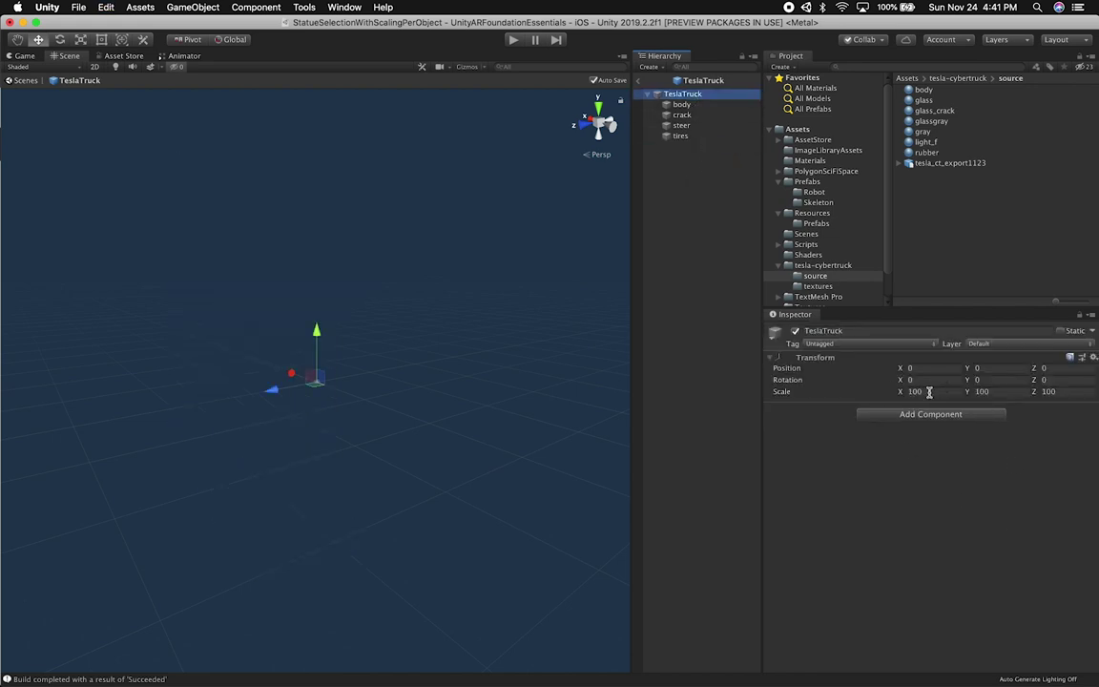
Inspect the TeslaTruck prefab's body and steer children, then exit Prefab Mode to the scene
{"action": "scroll", "coordinate": [391, 446], "scroll_direction": "up", "scroll_amount": 15}
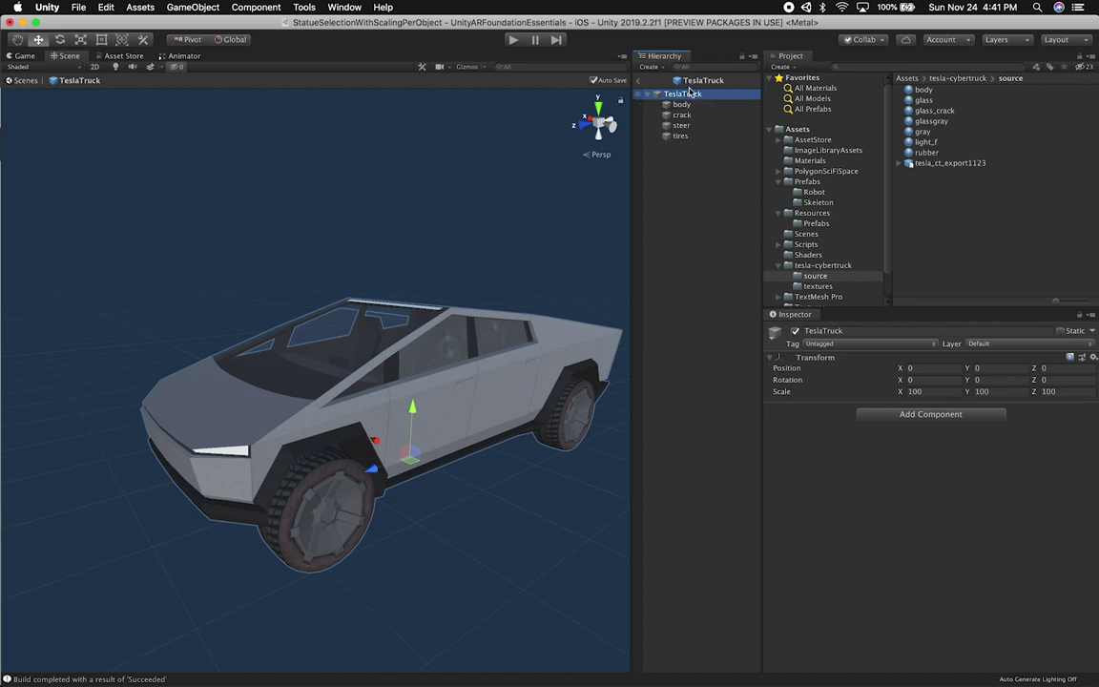
{"action": "left_click", "coordinate": [682, 104]}
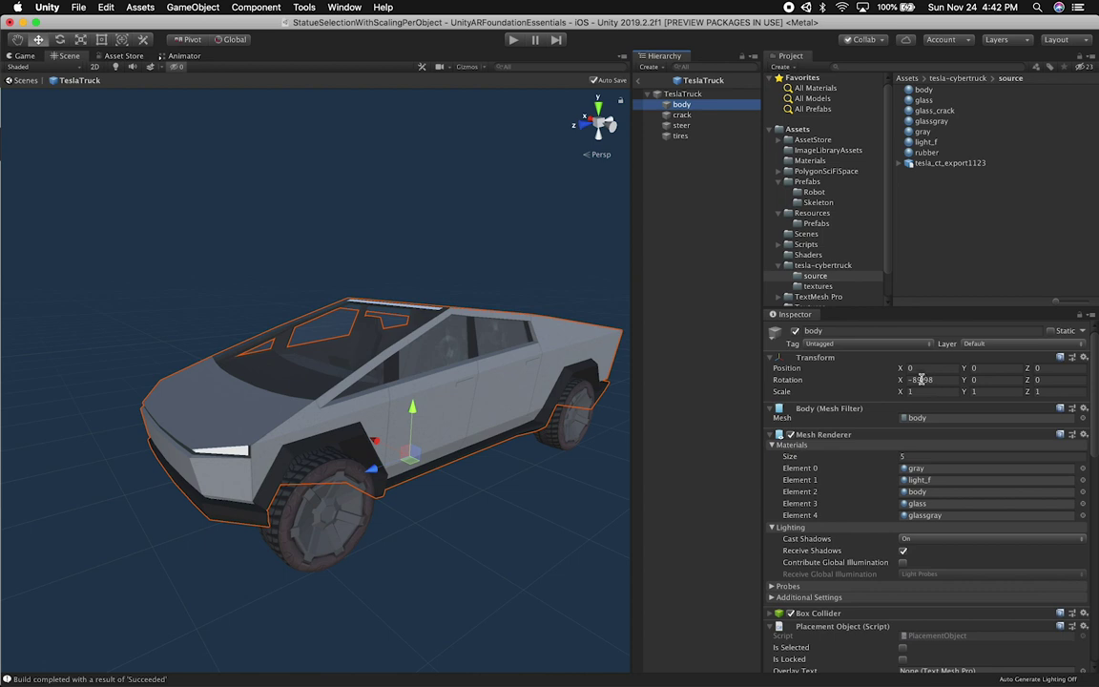
{"action": "left_click", "coordinate": [683, 123]}
{"action": "key", "text": "Up"}
{"action": "key", "text": "Up"}
{"action": "key", "text": "Down"}
{"action": "key", "text": "Down"}
{"action": "key", "text": "Up"}
{"action": "key", "text": "Up"}
{"action": "left_click", "coordinate": [676, 96]}
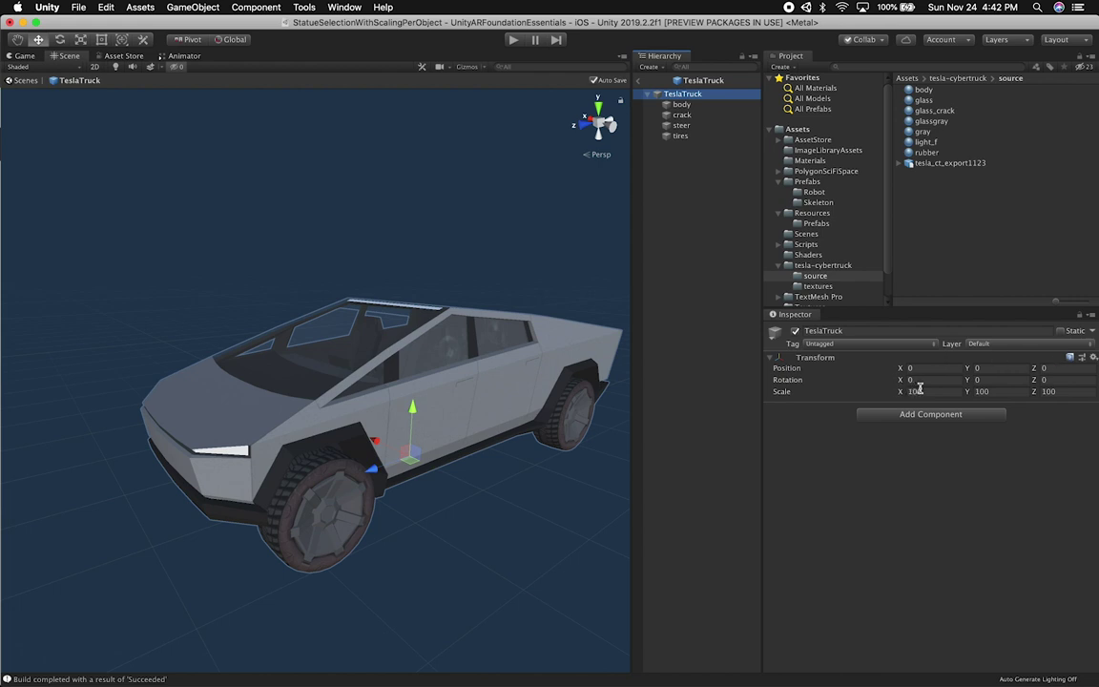
{"action": "left_click", "coordinate": [639, 82]}
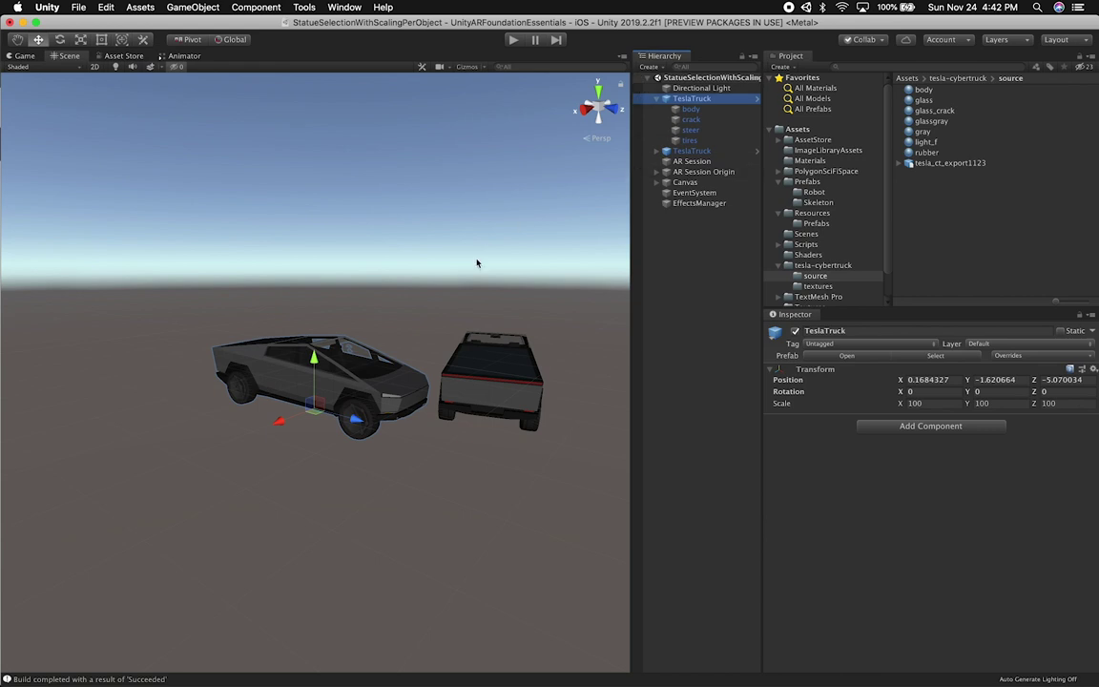
Delete both TeslaTruck objects from the scene and select the expanded AR Session Origin
{"action": "left_click_drag", "start_coordinate": [477, 263], "coordinate": [367, 329], "text": "alt"}
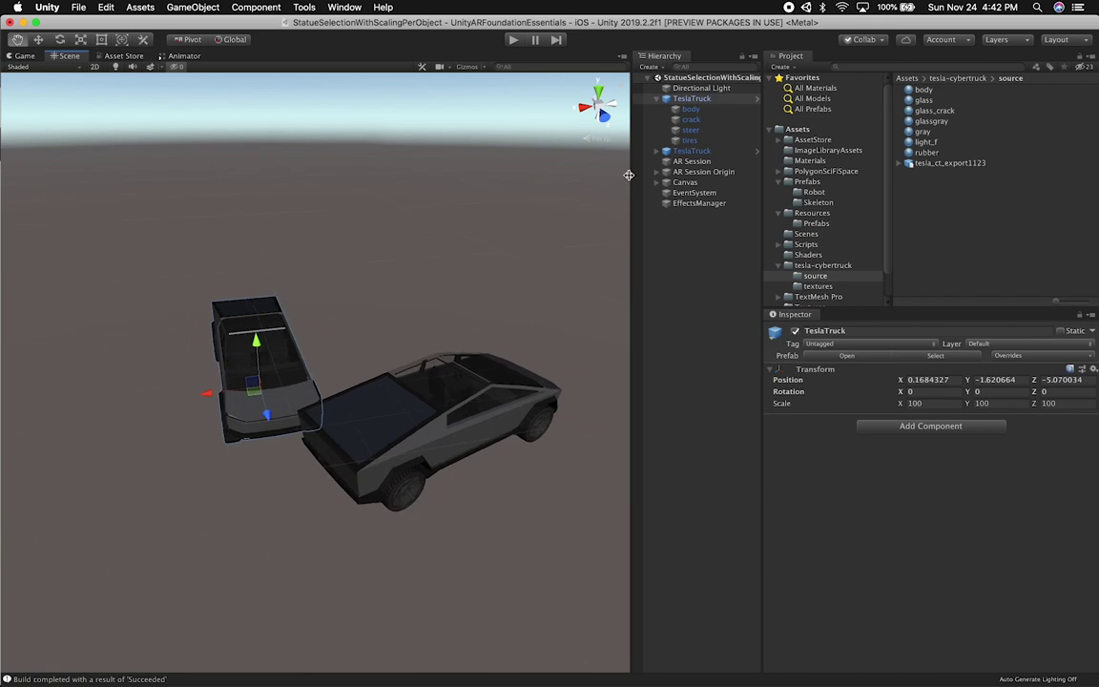
{"action": "left_click", "coordinate": [666, 98]}
{"action": "left_click", "coordinate": [679, 109], "text": "shift"}
{"action": "key", "text": "super+BackSpace"}
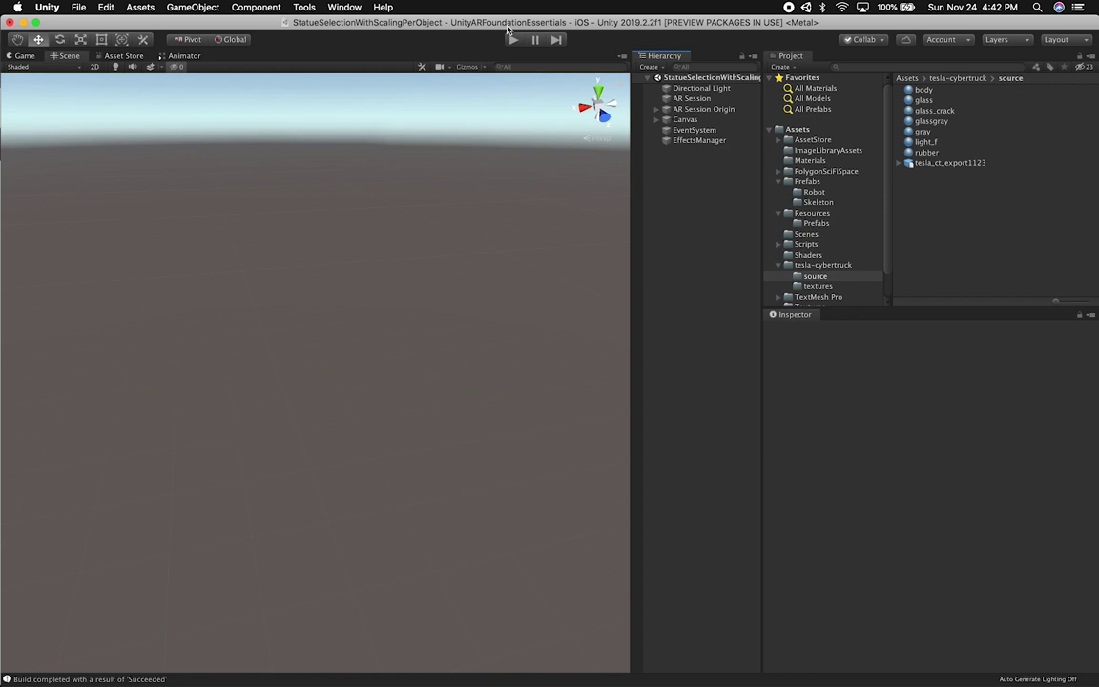
{"action": "left_click", "coordinate": [656, 109]}
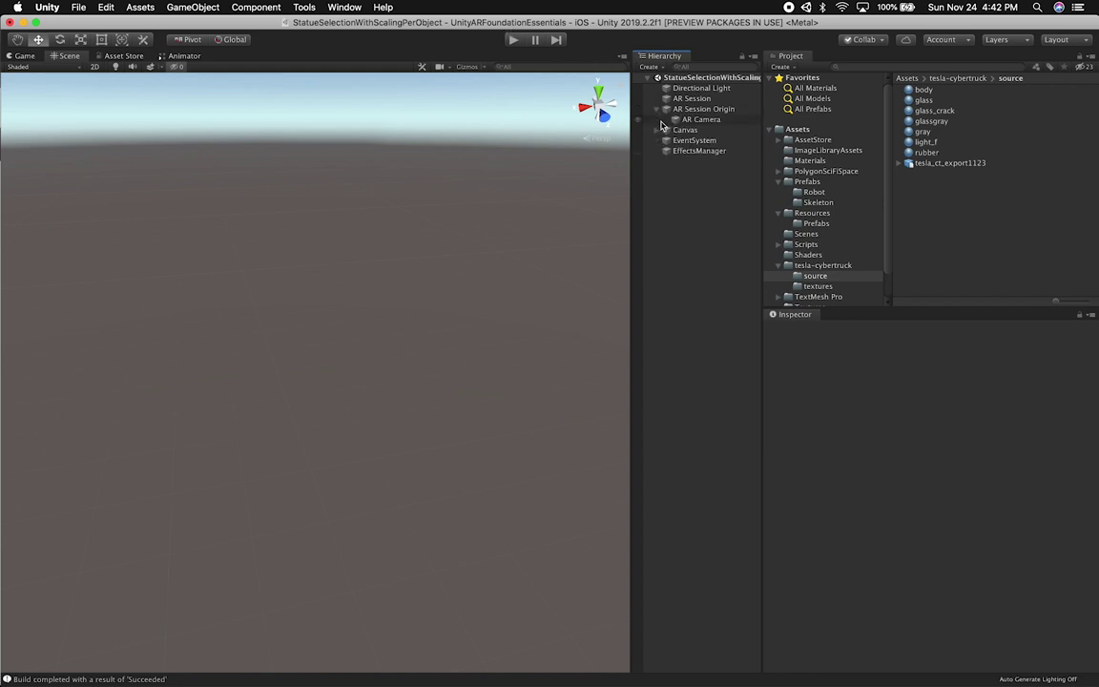
{"action": "left_click", "coordinate": [692, 110]}
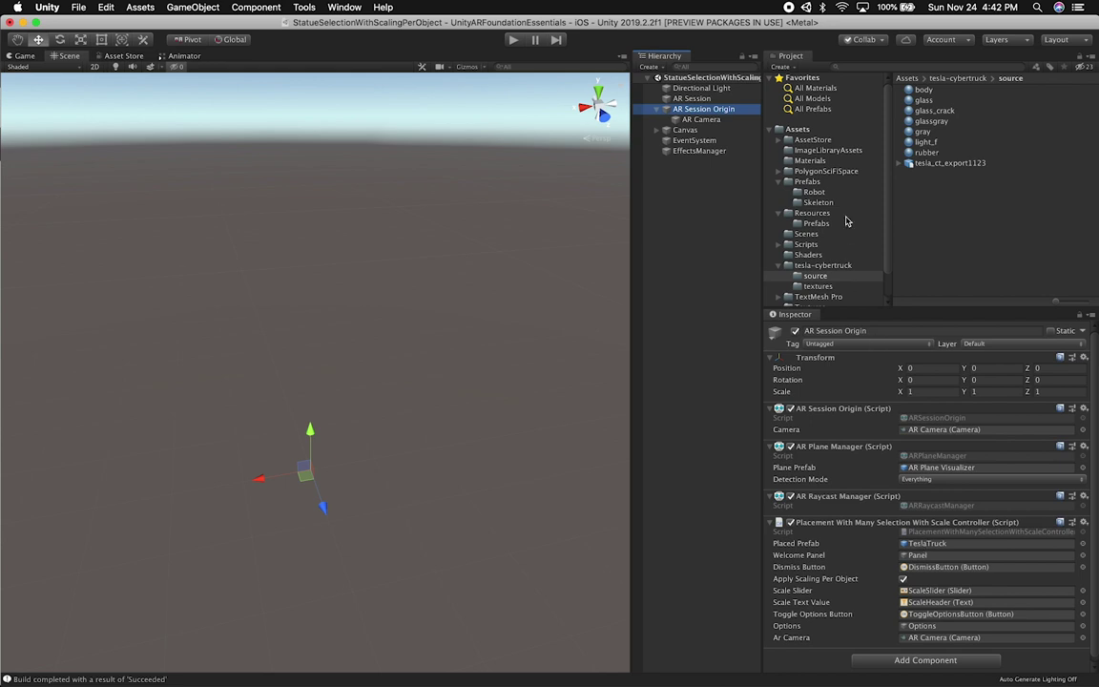
Drag PlacedDragon from the Prefabs folder into the Hierarchy, then reselect AR Session Origin
{"action": "left_click", "coordinate": [807, 182]}
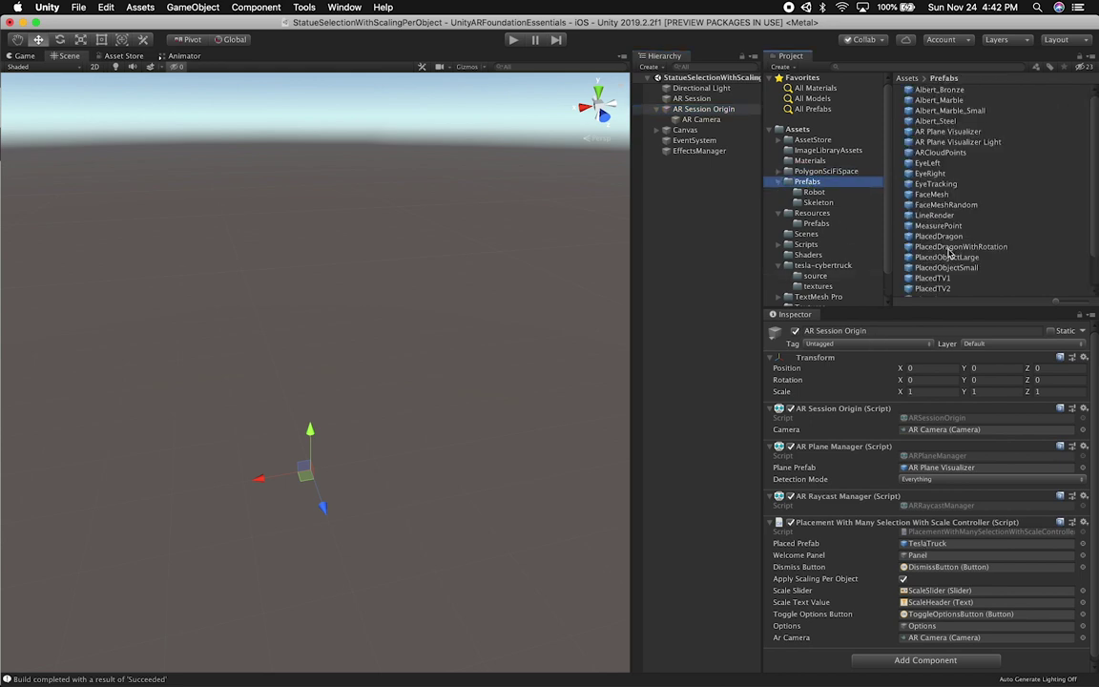
{"action": "scroll", "coordinate": [947, 234], "scroll_direction": "down", "scroll_amount": 2}
{"action": "left_click_drag", "start_coordinate": [944, 198], "coordinate": [717, 215]}
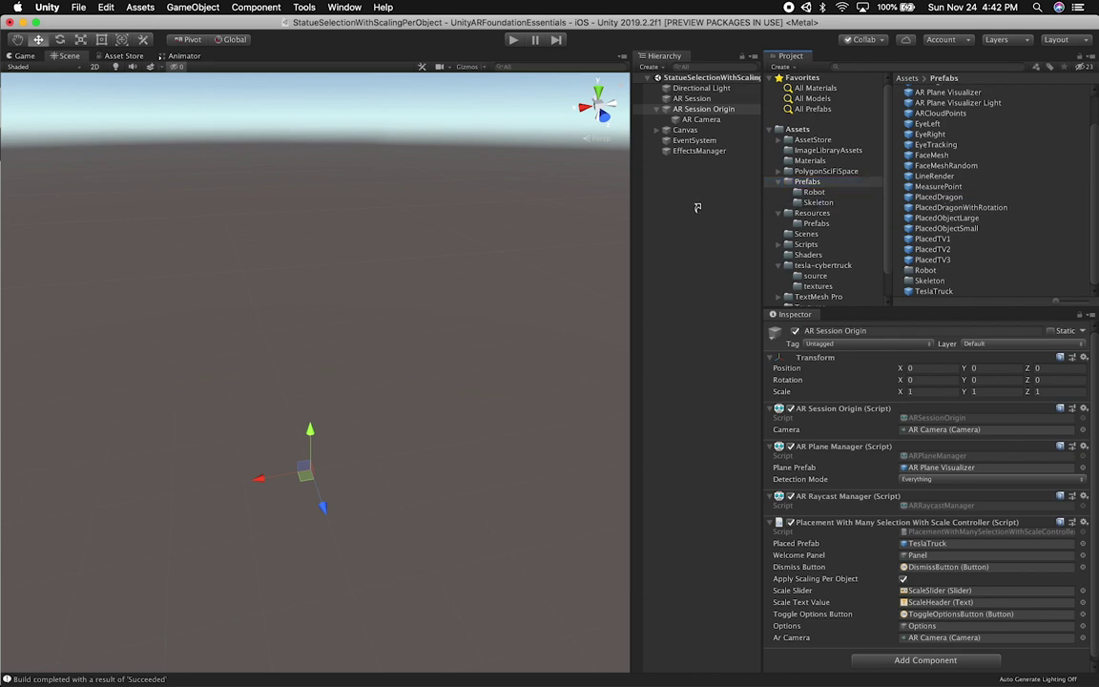
{"action": "left_click_drag", "start_coordinate": [725, 195], "coordinate": [720, 197]}
{"action": "scroll", "coordinate": [286, 489], "scroll_direction": "up", "scroll_amount": 10}
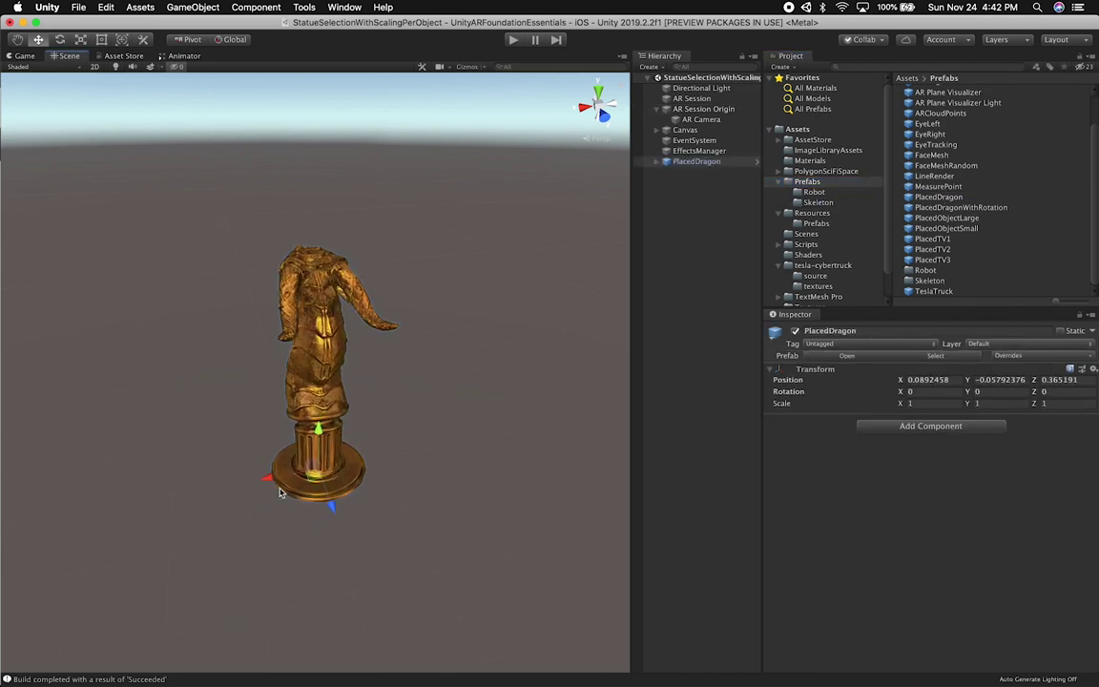
{"action": "scroll", "coordinate": [281, 491], "scroll_direction": "down", "scroll_amount": 10}
{"action": "left_click", "coordinate": [703, 109]}
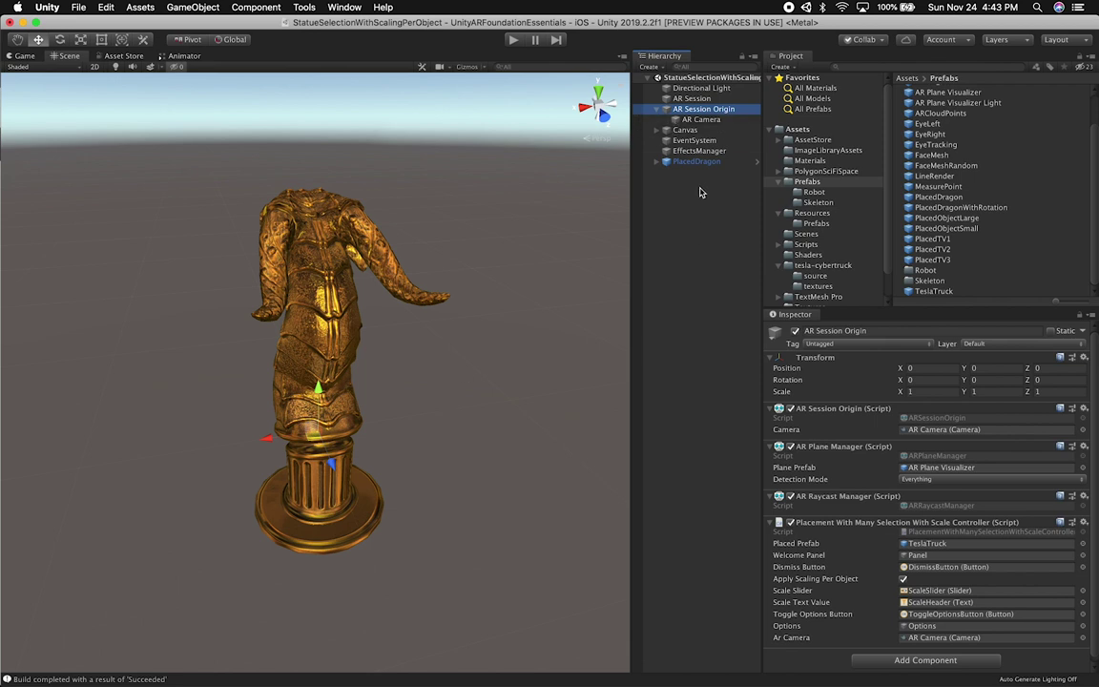
{"action": "left_click_drag", "start_coordinate": [267, 342], "coordinate": [706, 385], "text": "alt"}
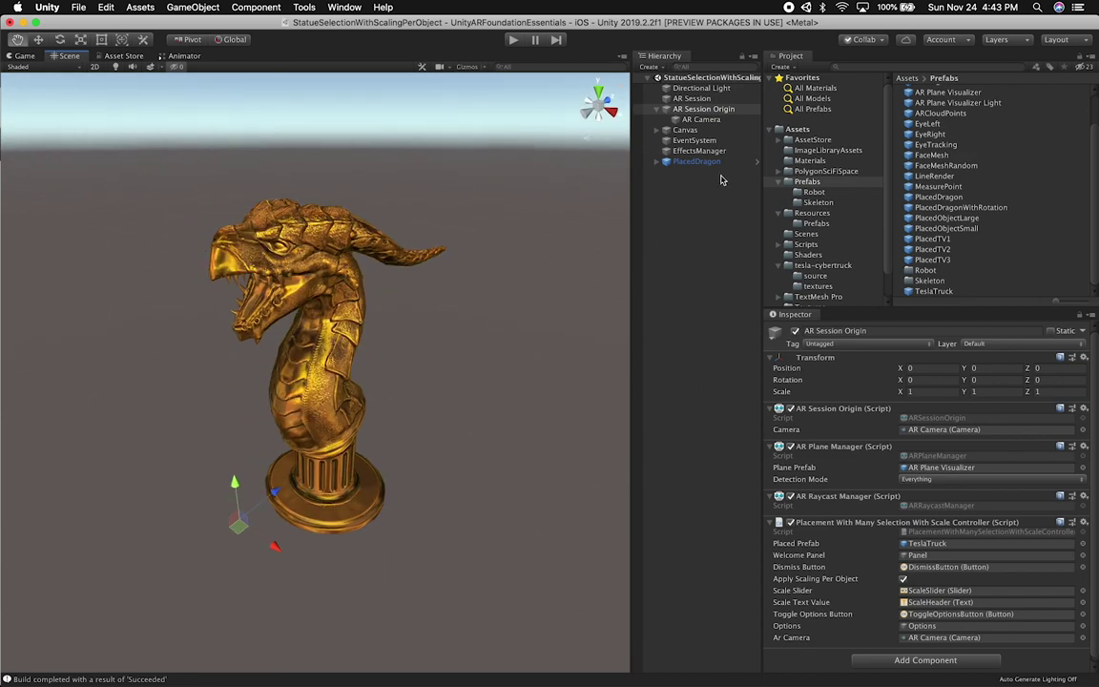